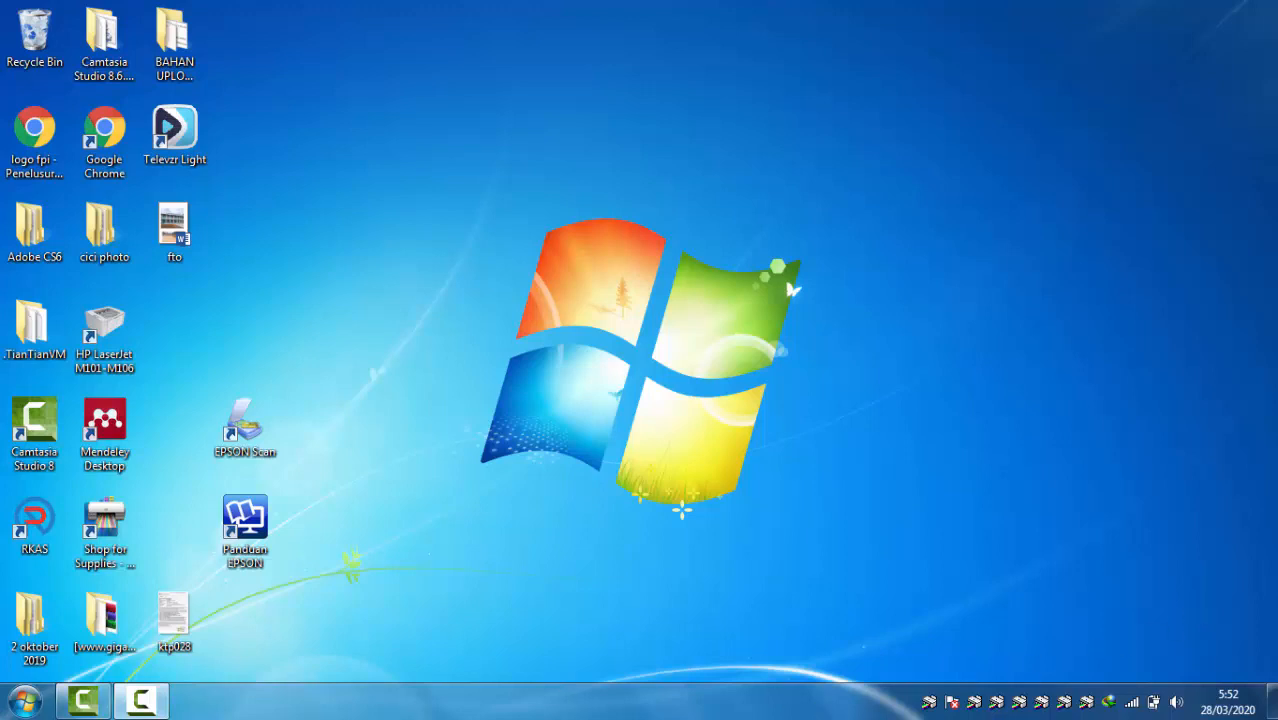
Step: Launch Adobe Photoshop CS6
{"action": "left_click", "coordinate": [16, 706]}
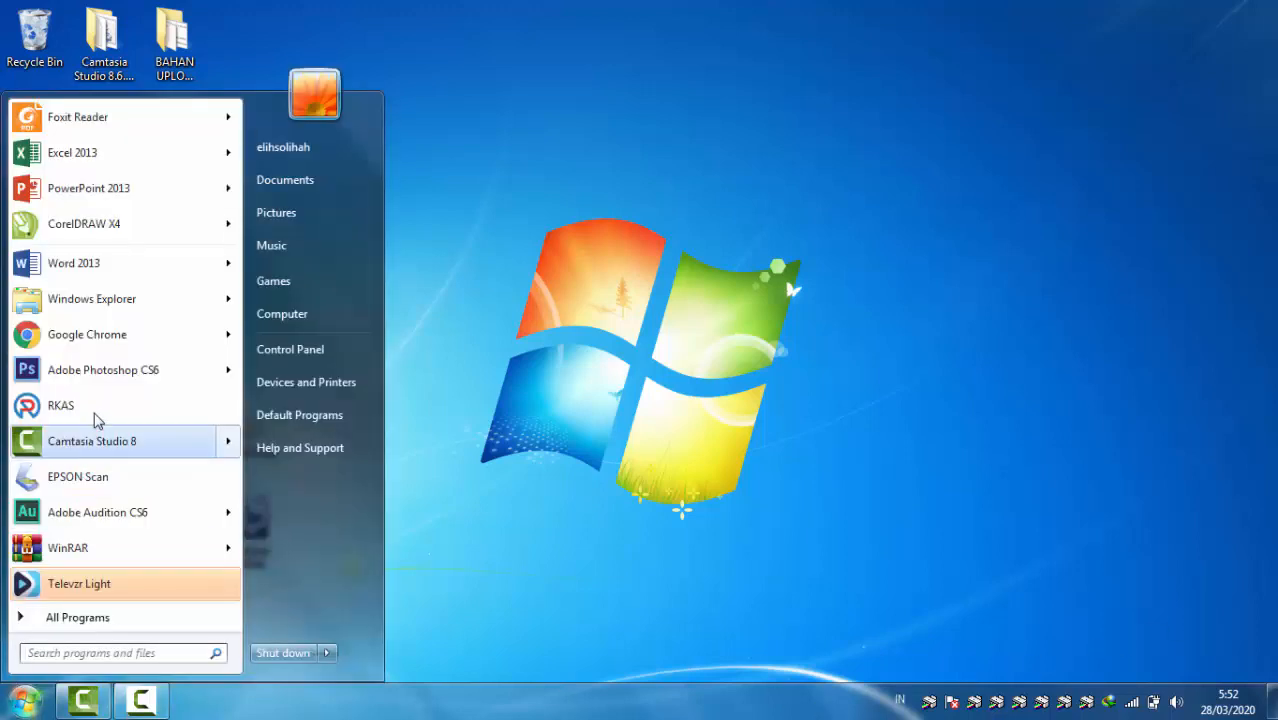
{"action": "mouse_move", "coordinate": [96, 378]}
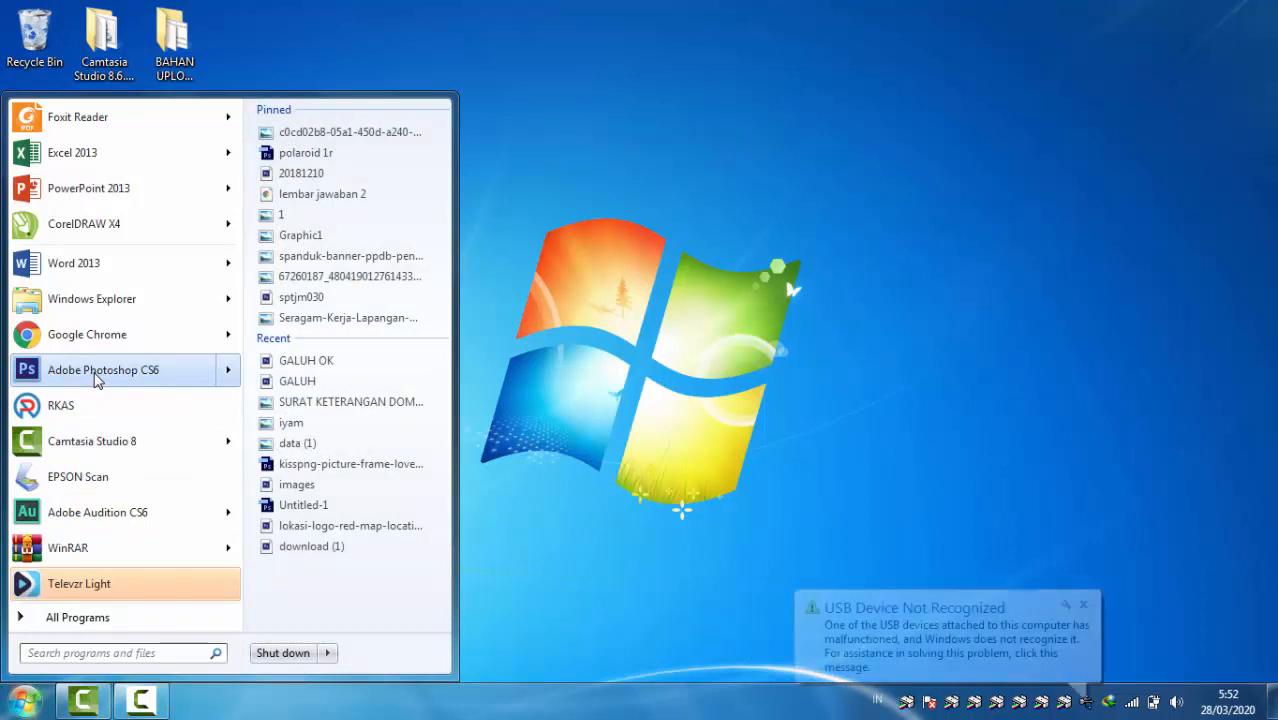
{"action": "left_click", "coordinate": [118, 378]}
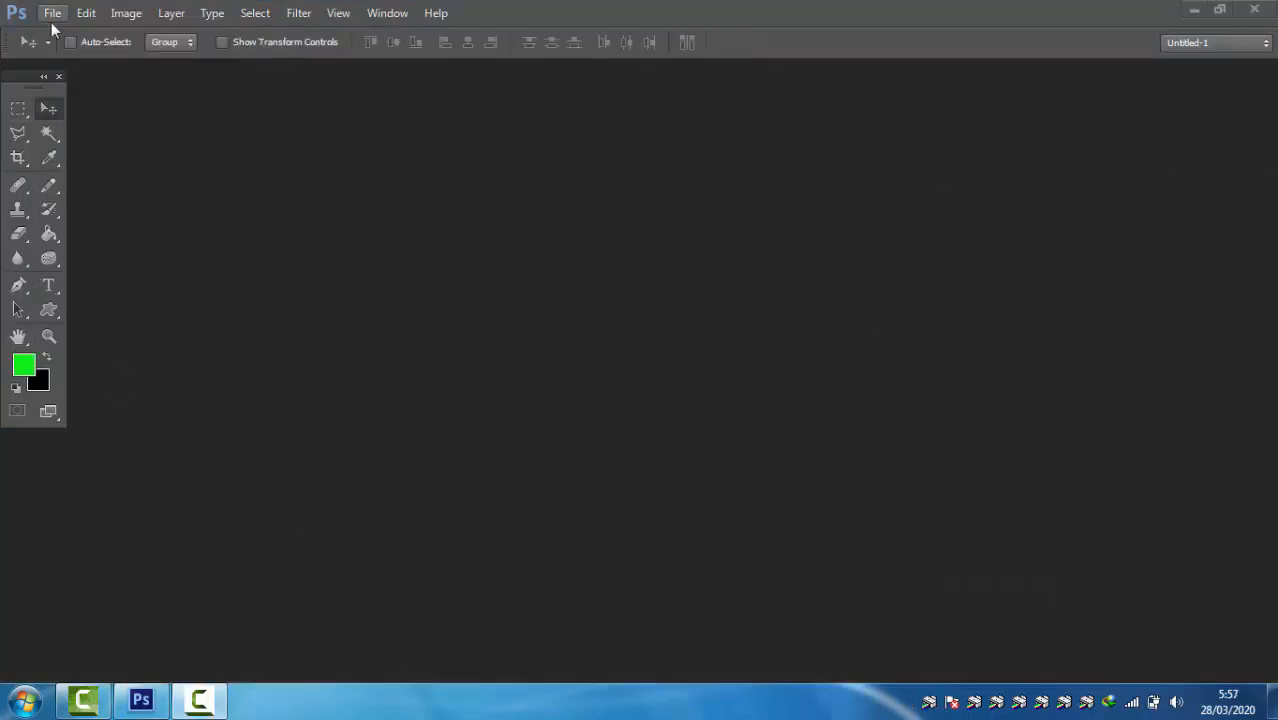
Step: Create a new A4 document from the International Paper preset at 300 pixels/inch in RGB Color with a white background
{"action": "left_click", "coordinate": [53, 14]}
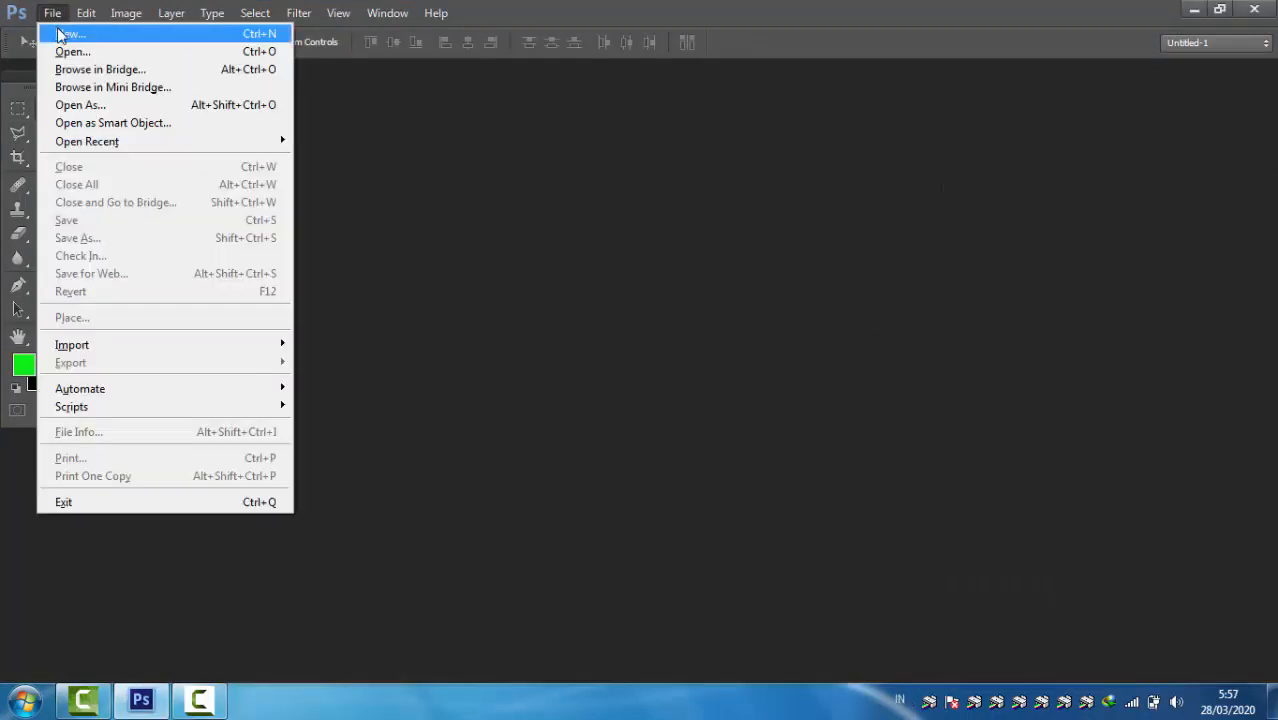
{"action": "left_click", "coordinate": [62, 36]}
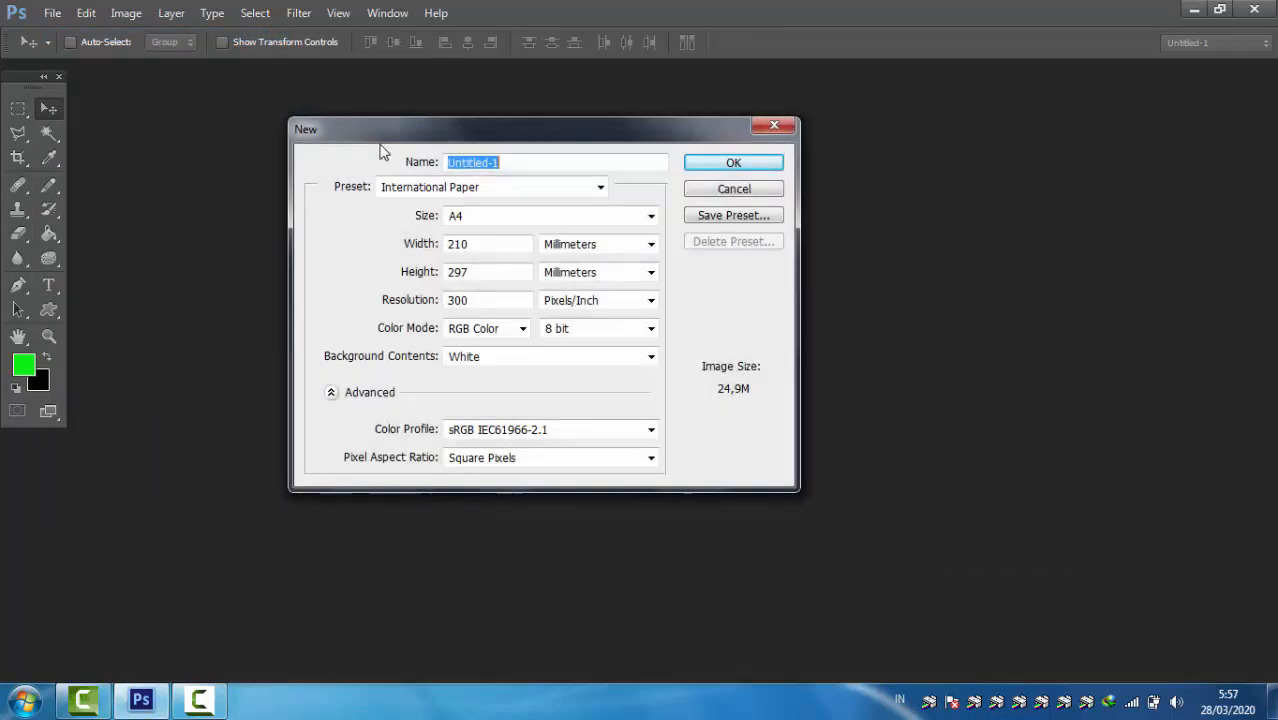
{"action": "left_click", "coordinate": [588, 193]}
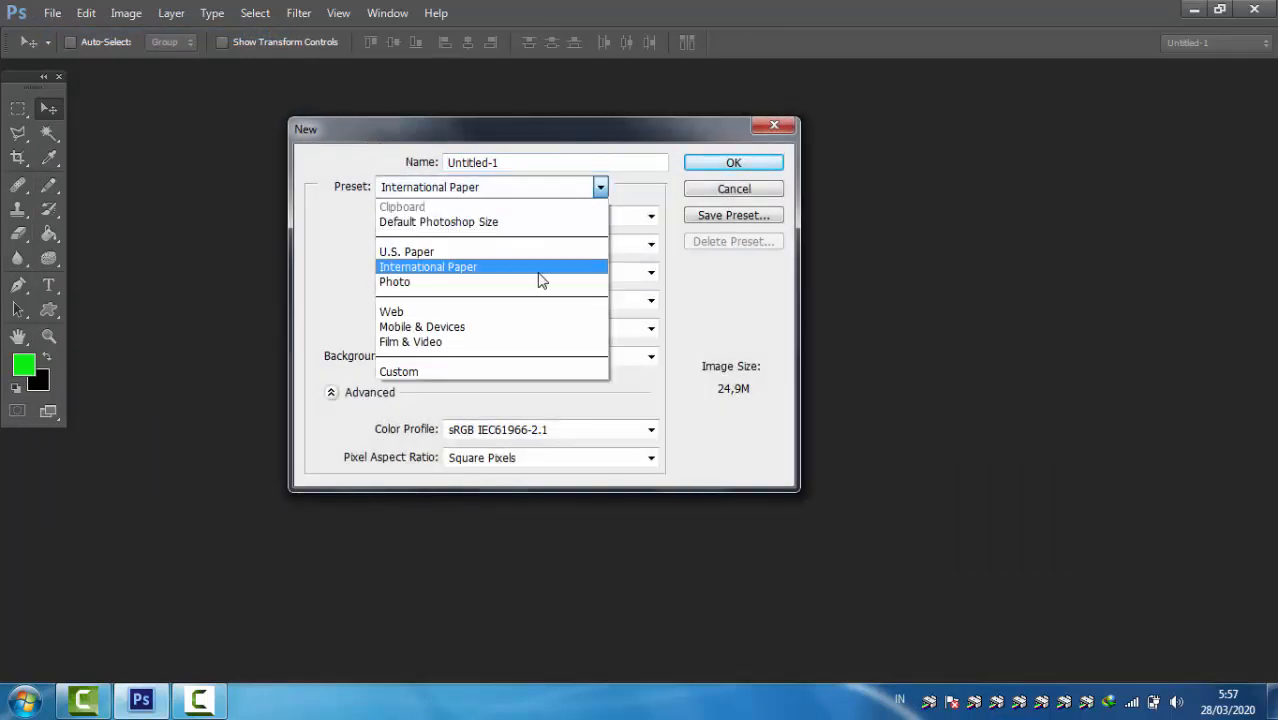
{"action": "left_click", "coordinate": [538, 268]}
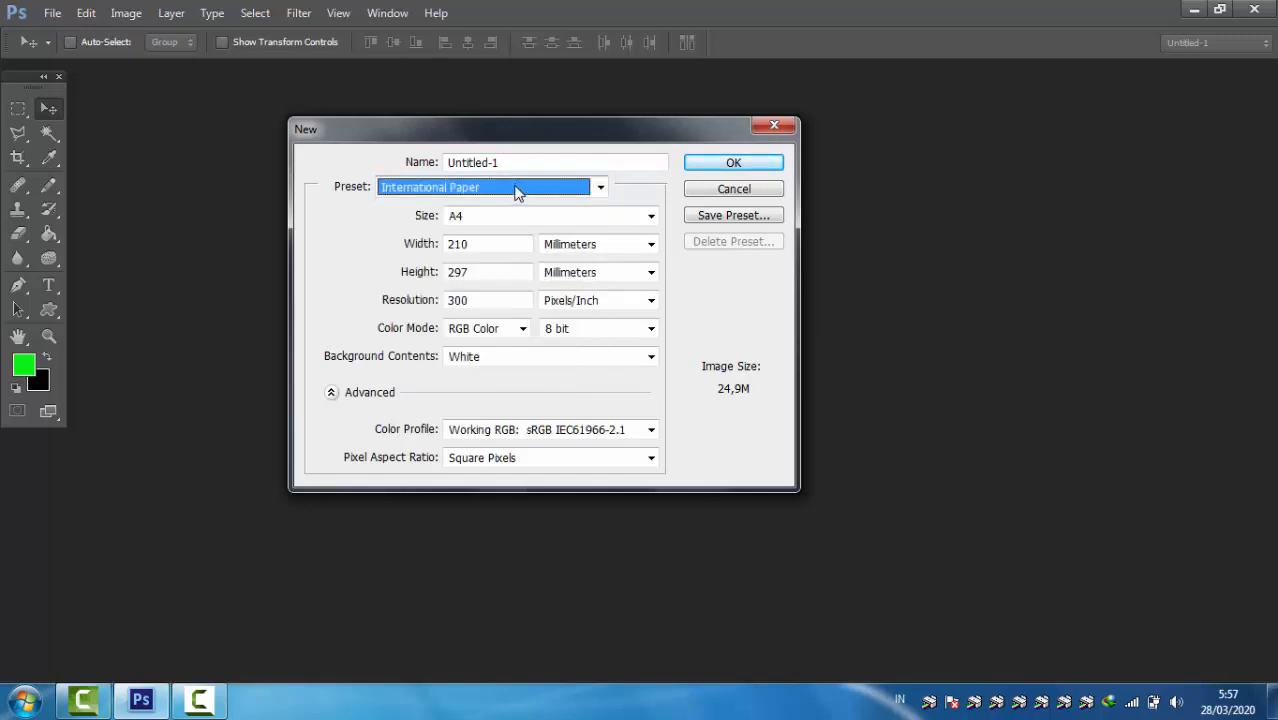
{"action": "left_click", "coordinate": [716, 166]}
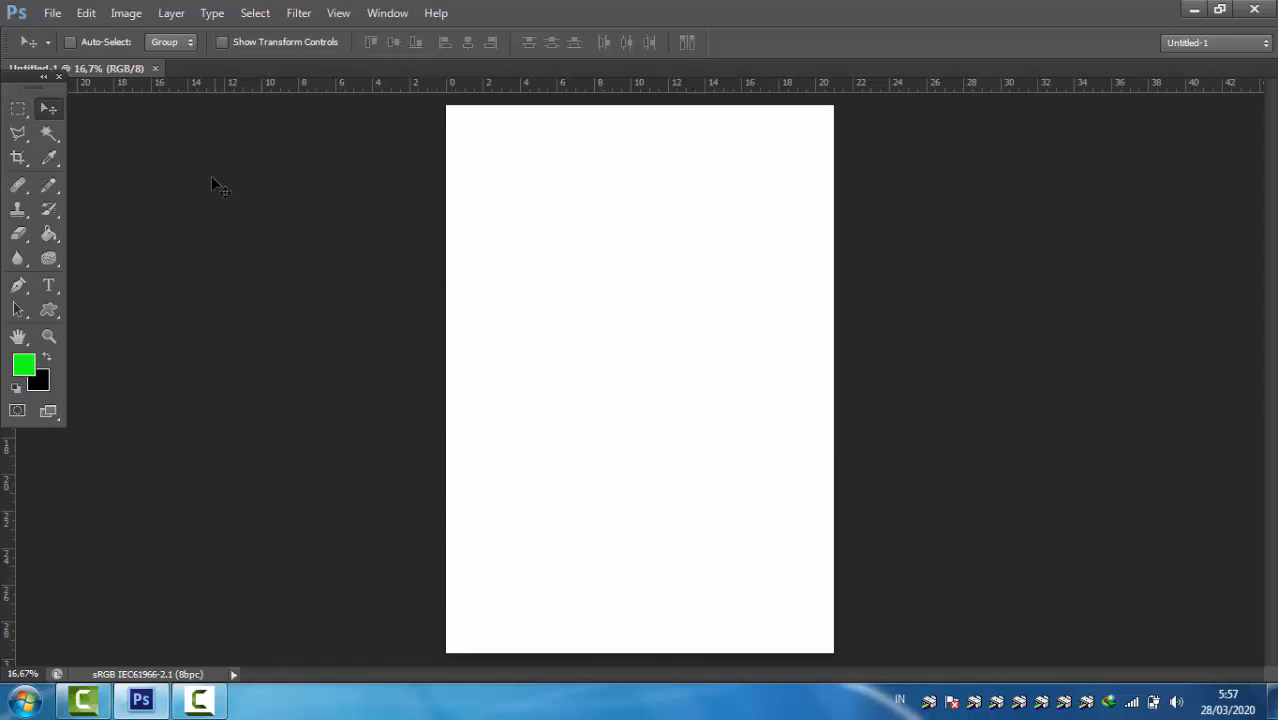
Step: Add the horizontal text "SMK NHU LUMBUNG" across the upper half of the page
{"action": "left_click", "coordinate": [49, 285]}
{"action": "left_click", "coordinate": [486, 306]}
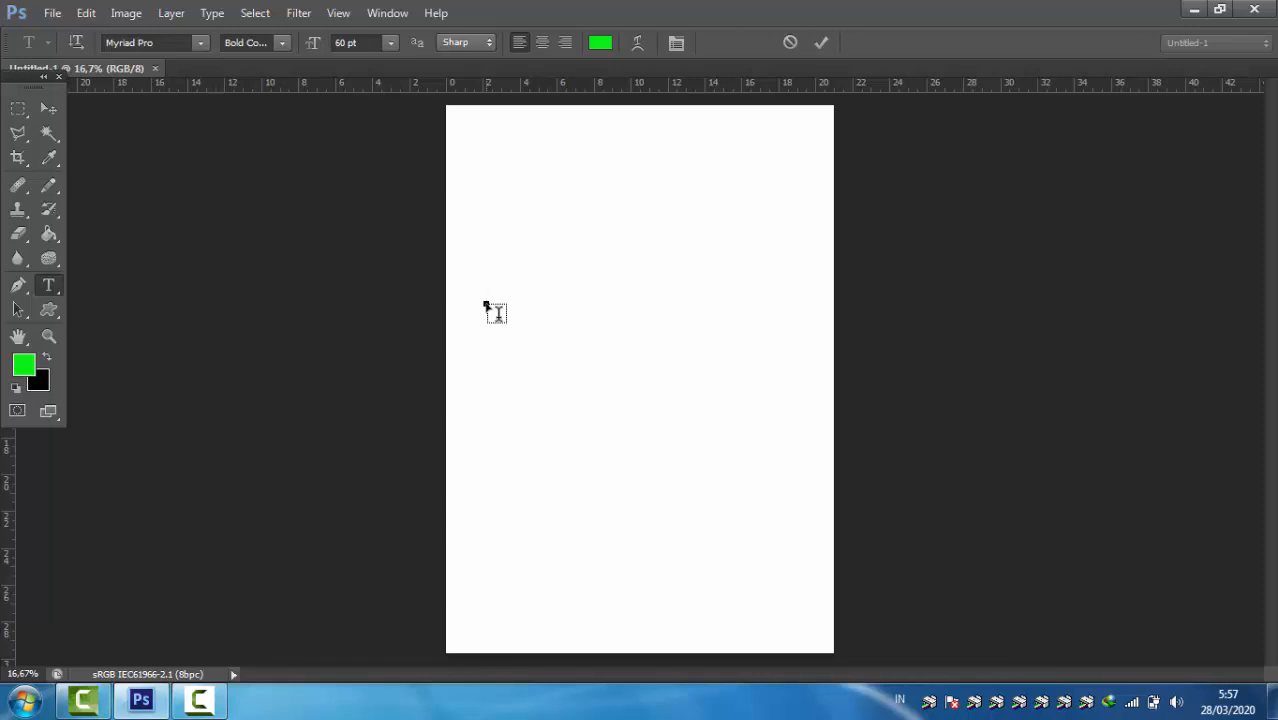
{"action": "type", "text": "SMK NHU"}
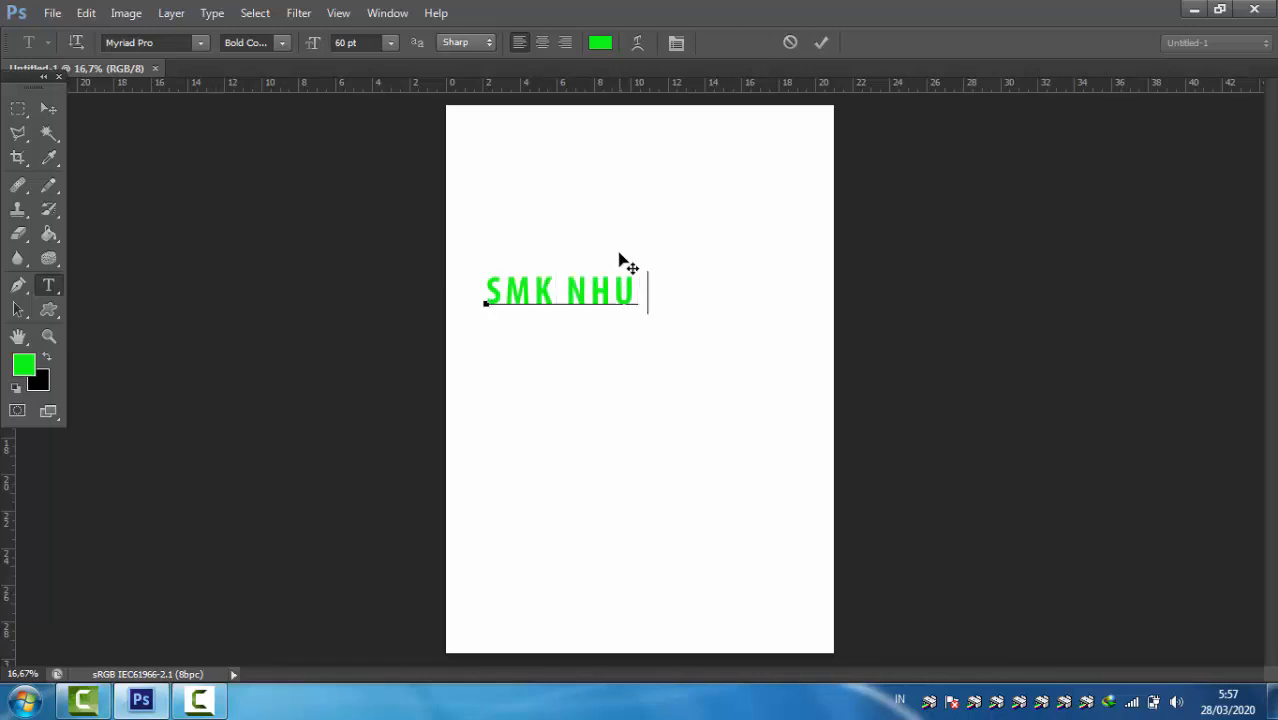
{"action": "type", "text": " LUMBUNG"}
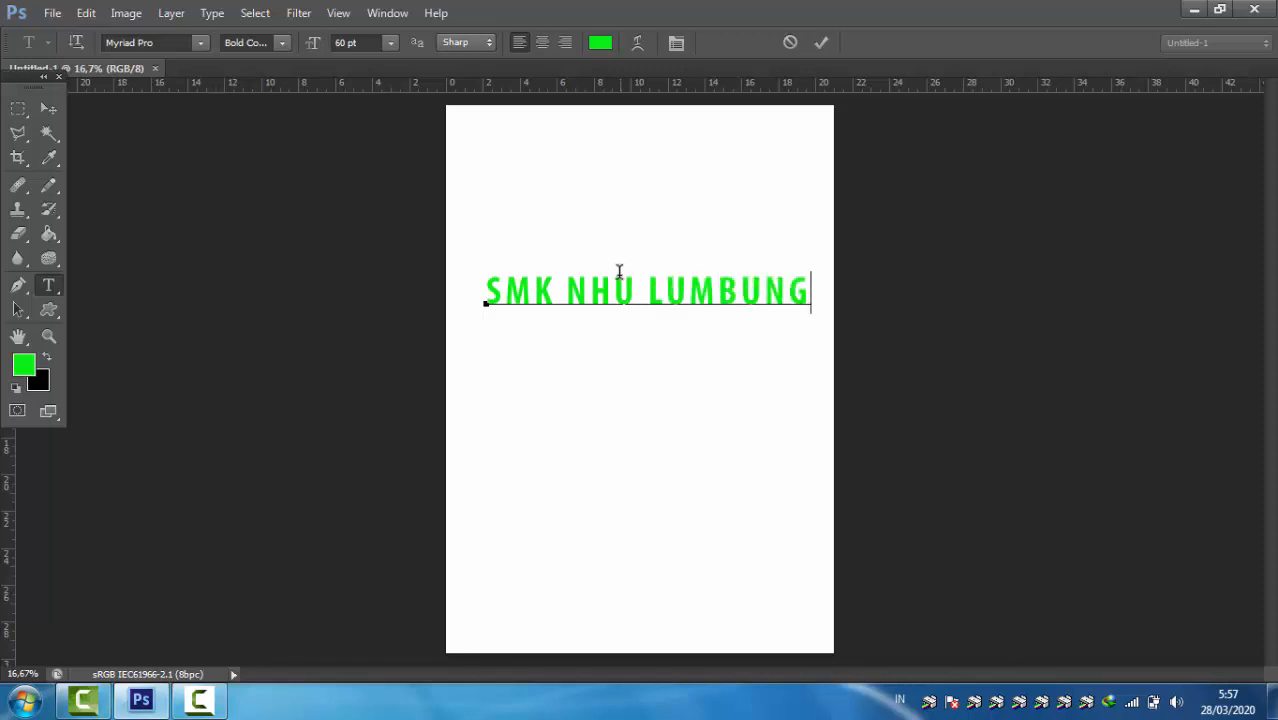
Step: Recolor the whole "SMK NHU LUMBUNG" text yellow (#e9f10b), commit the edit and switch to the Move tool
{"action": "triple_click", "coordinate": [569, 287]}
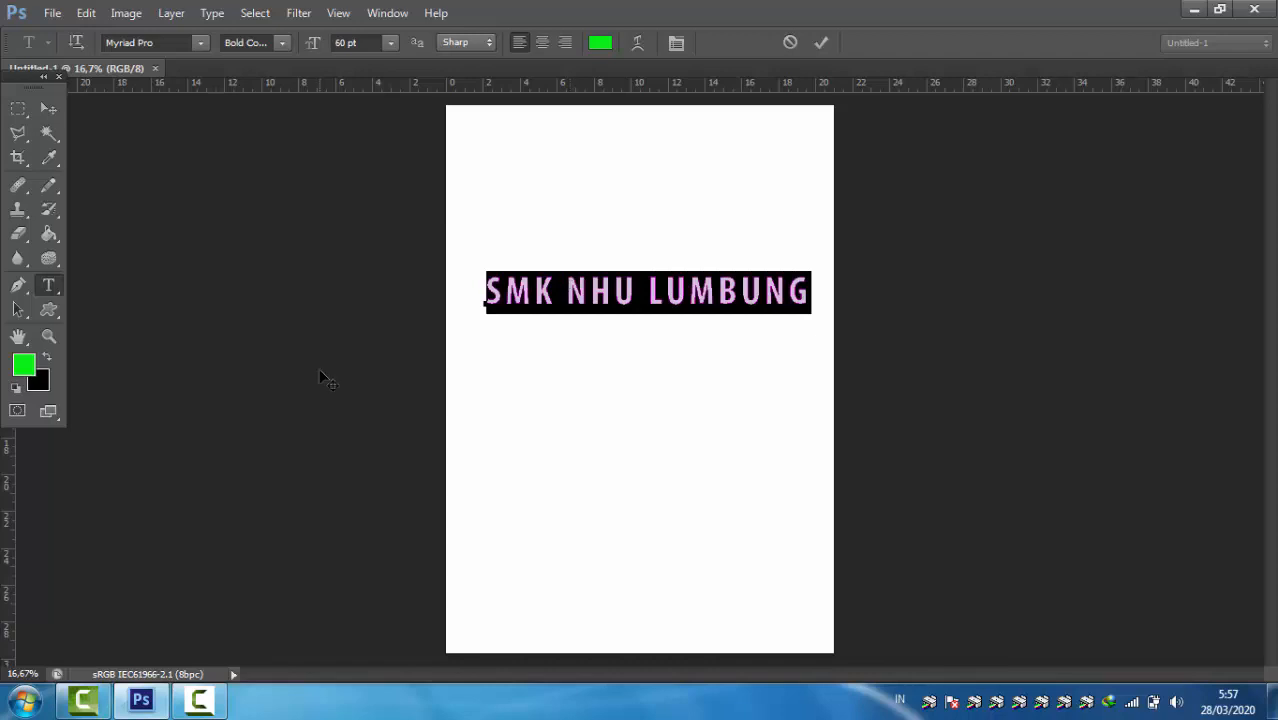
{"action": "left_click", "coordinate": [24, 365]}
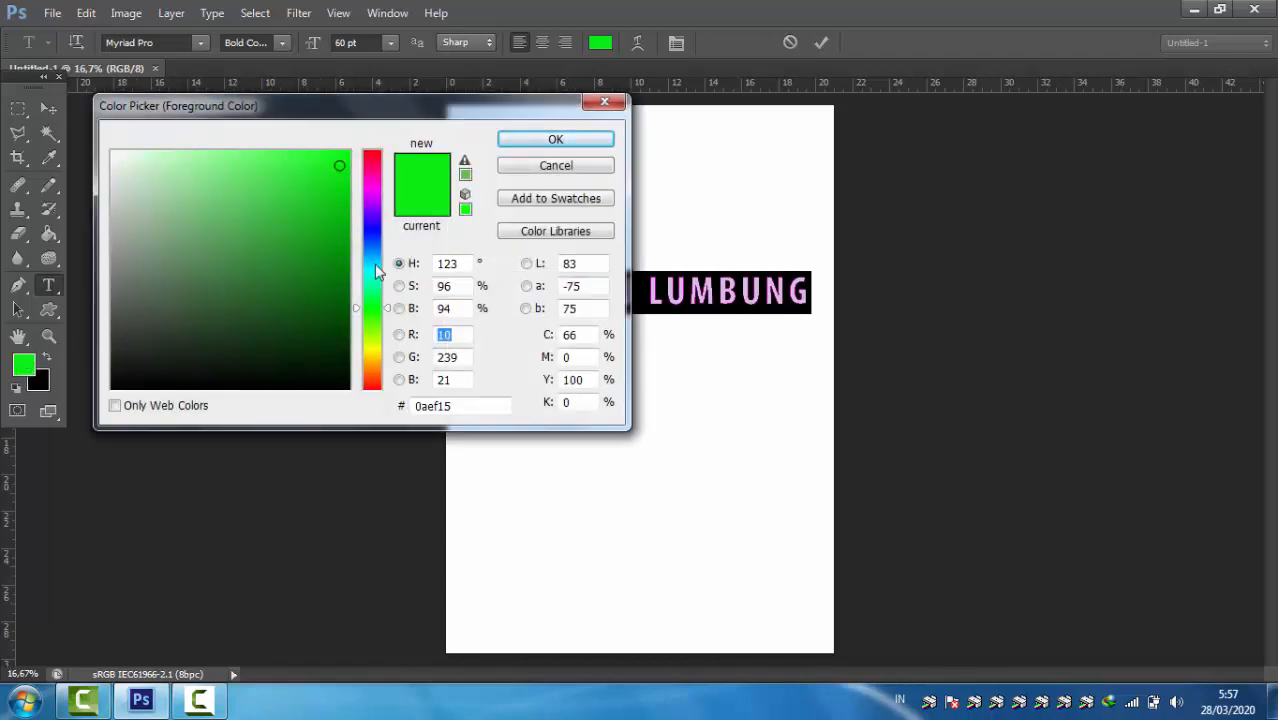
{"action": "left_click", "coordinate": [369, 347]}
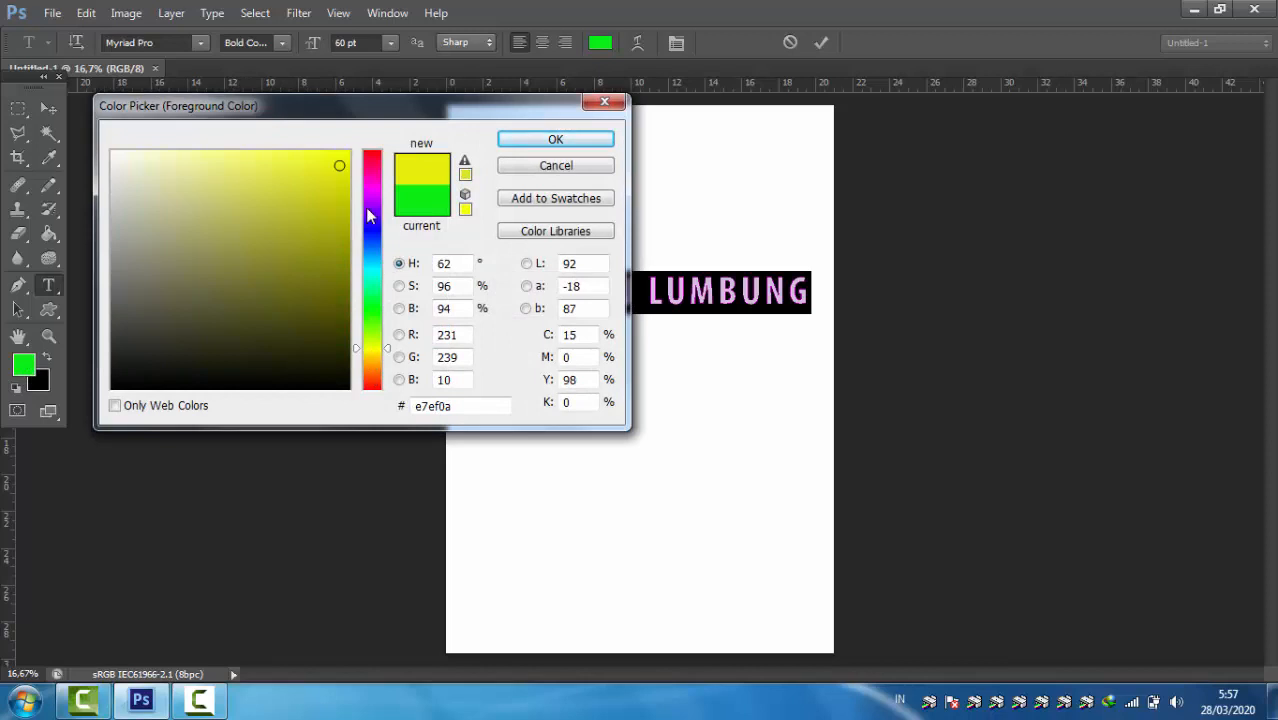
{"action": "left_click", "coordinate": [313, 164]}
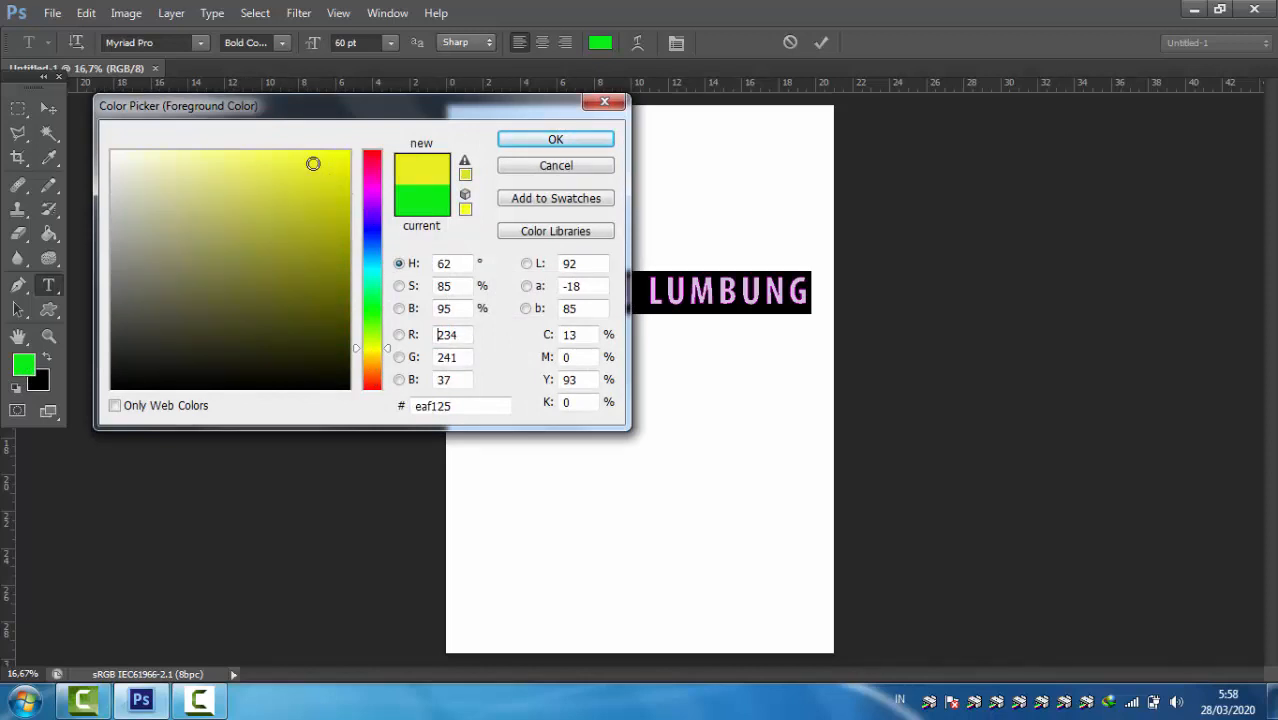
{"action": "left_click", "coordinate": [339, 163]}
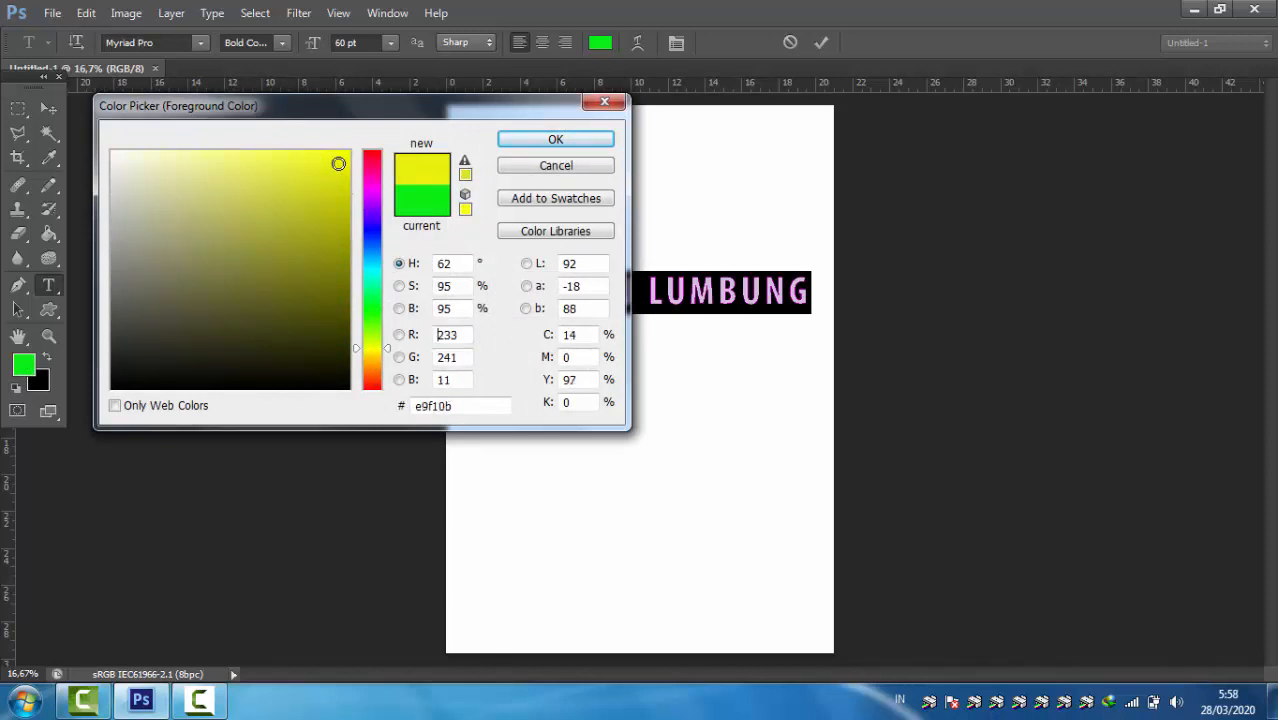
{"action": "left_click", "coordinate": [575, 140]}
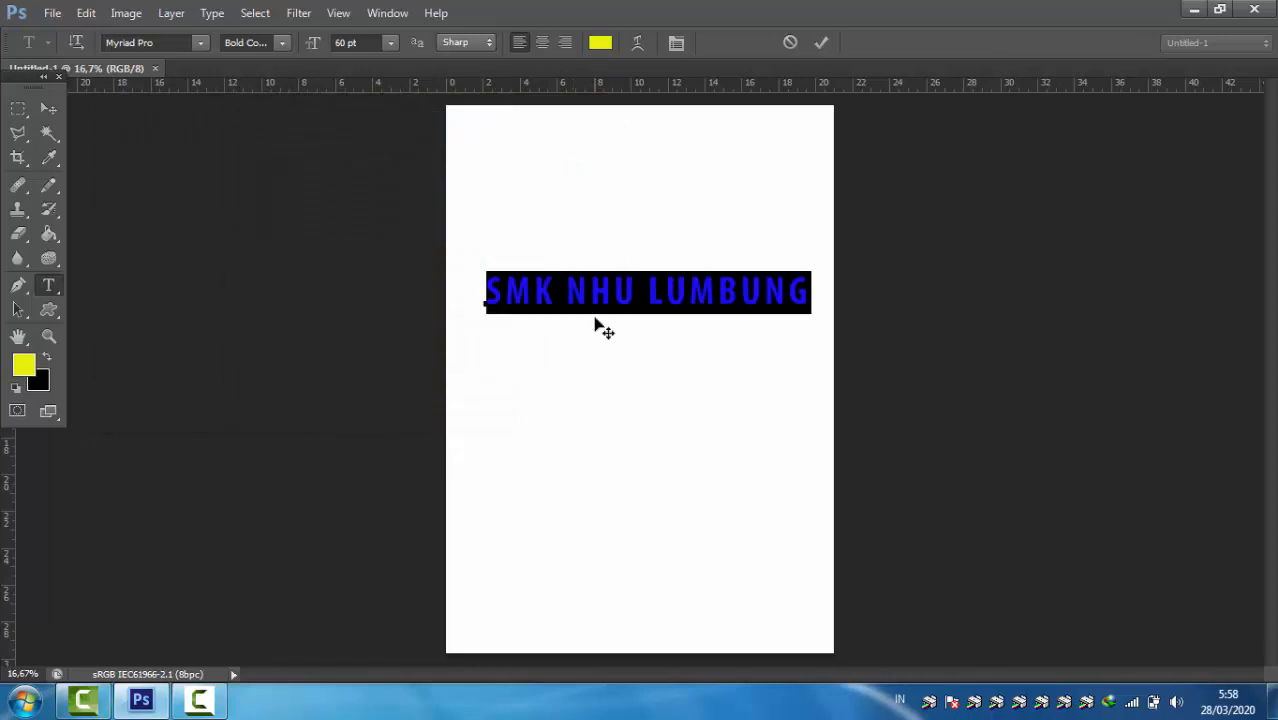
{"action": "left_click", "coordinate": [822, 43]}
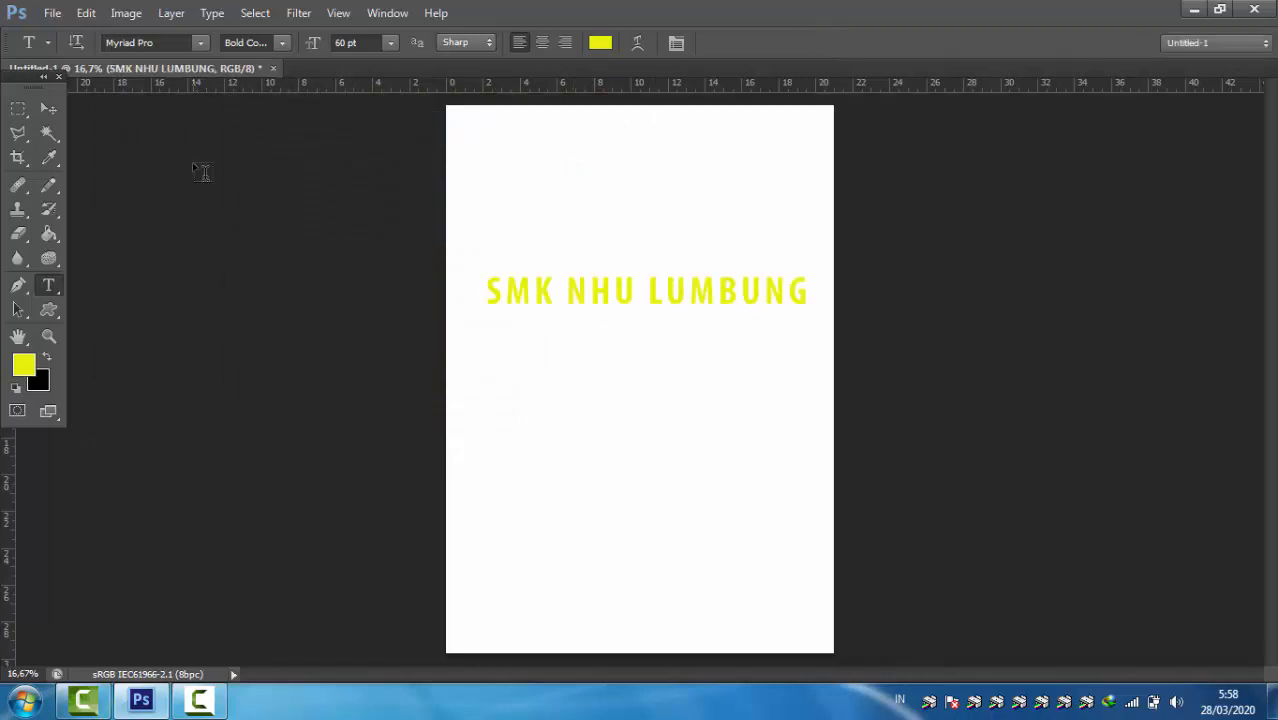
{"action": "left_click", "coordinate": [45, 111]}
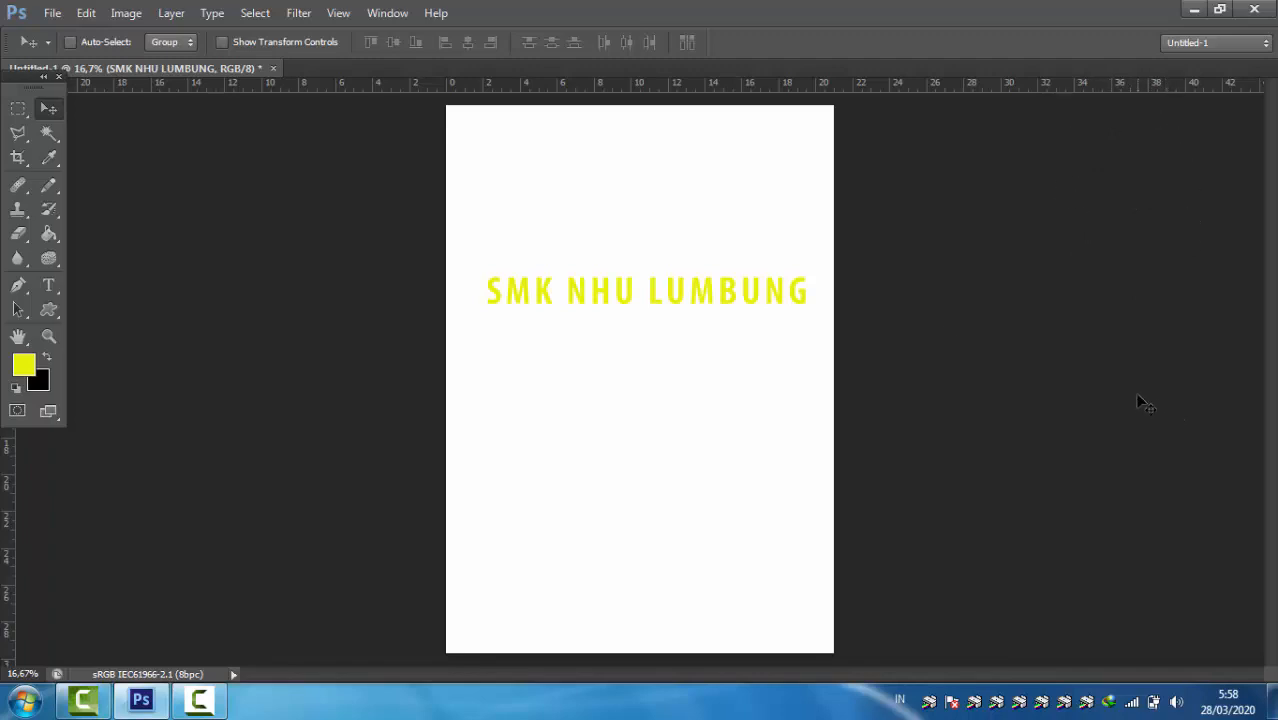
Step: Show the Layers panel and reposition it beside the page so it no longer covers the text
{"action": "left_click", "coordinate": [387, 13]}
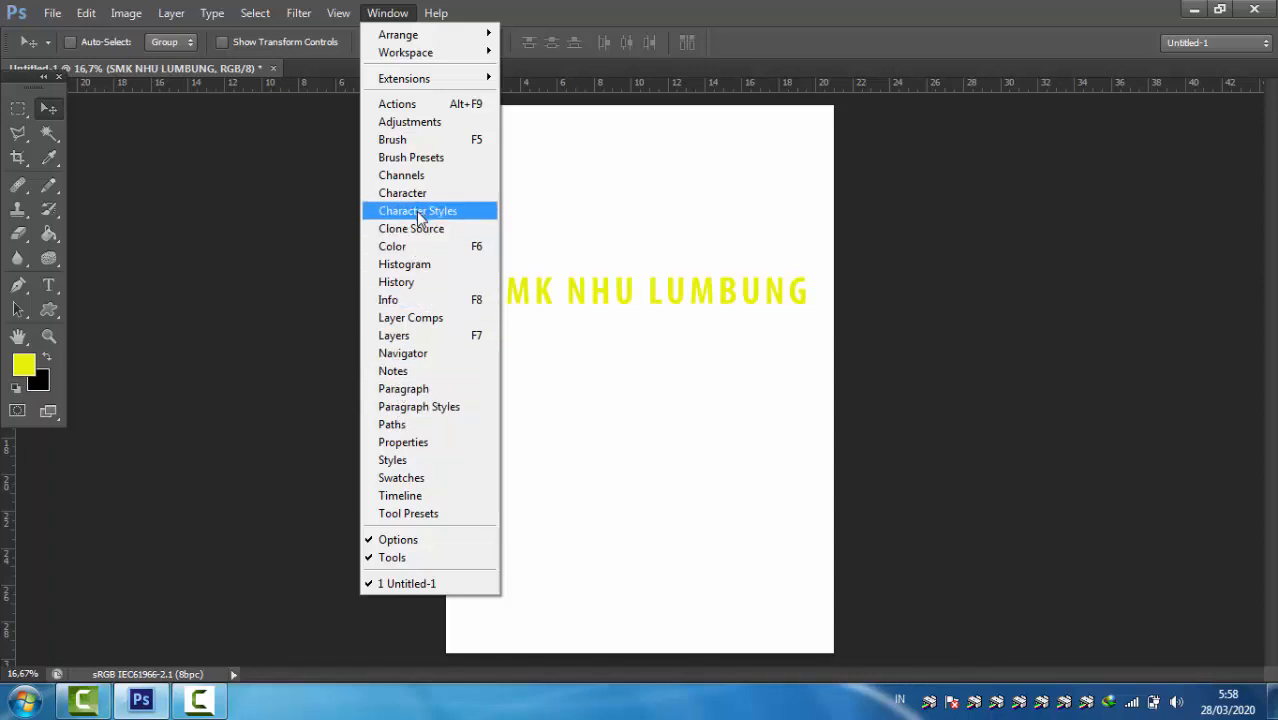
{"action": "left_click", "coordinate": [400, 336]}
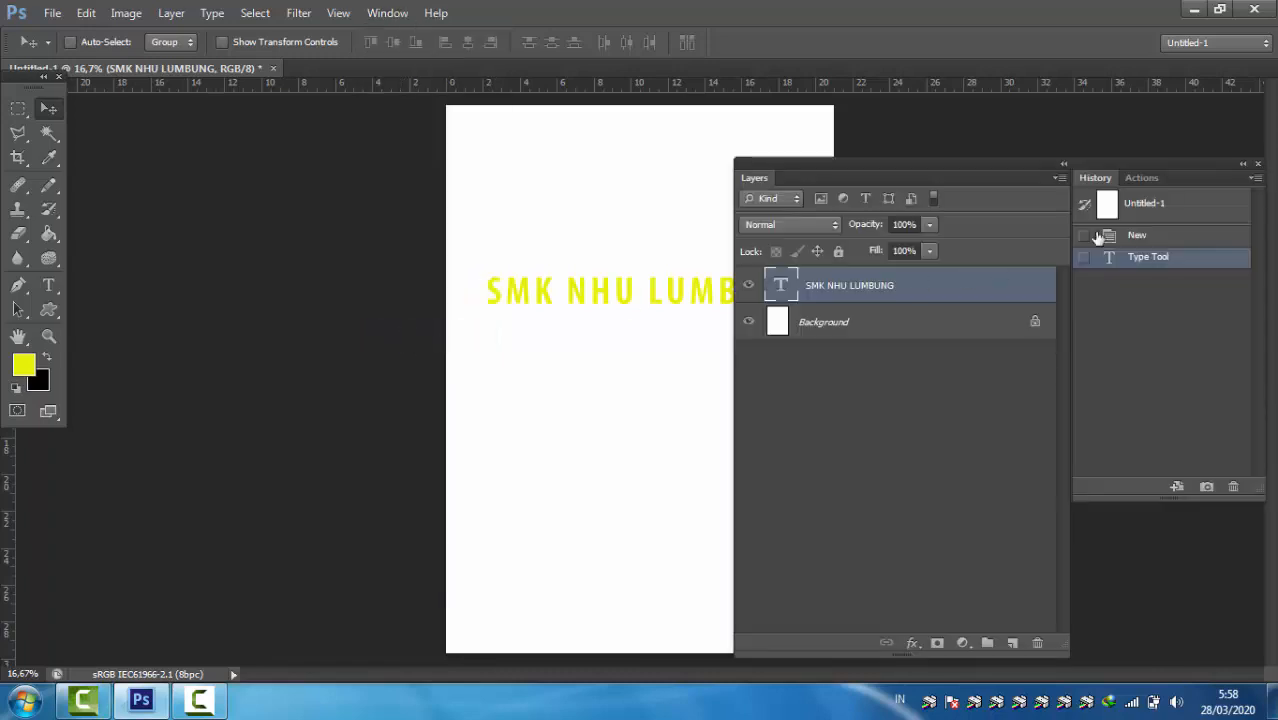
{"action": "left_click_drag", "start_coordinate": [1012, 167], "coordinate": [1132, 182]}
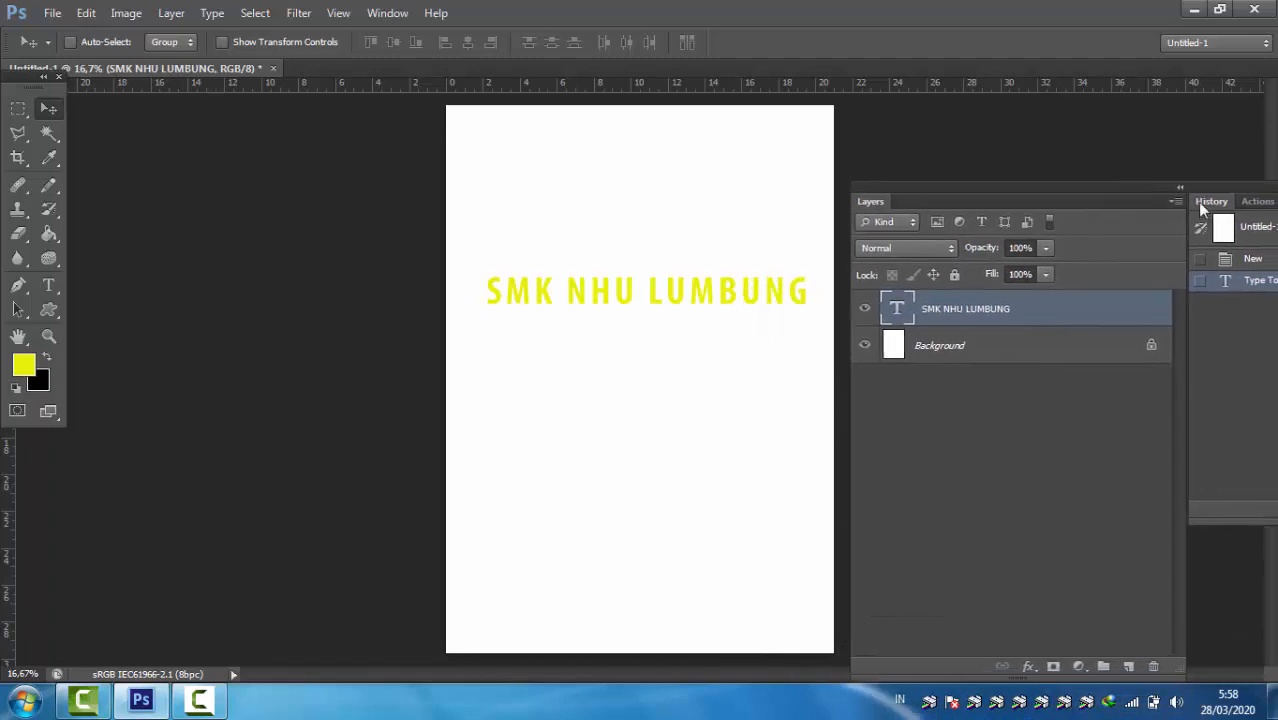
{"action": "left_click", "coordinate": [1179, 188]}
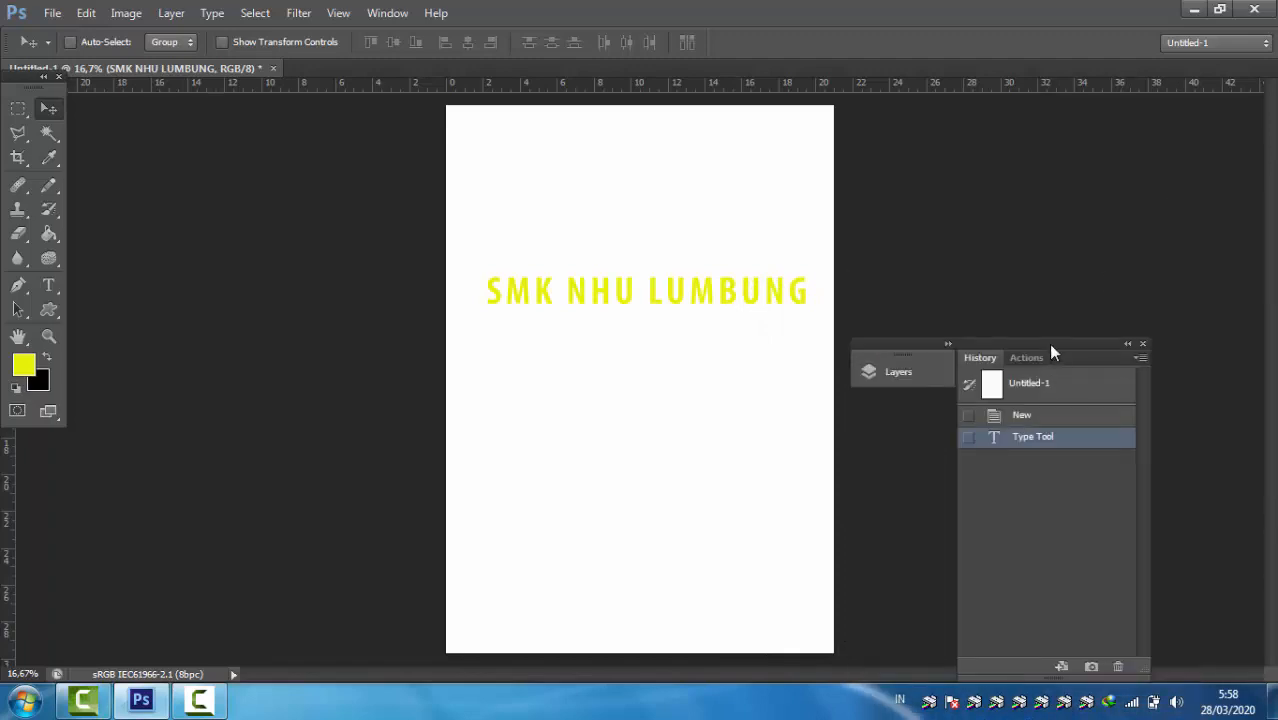
{"action": "left_click", "coordinate": [947, 343]}
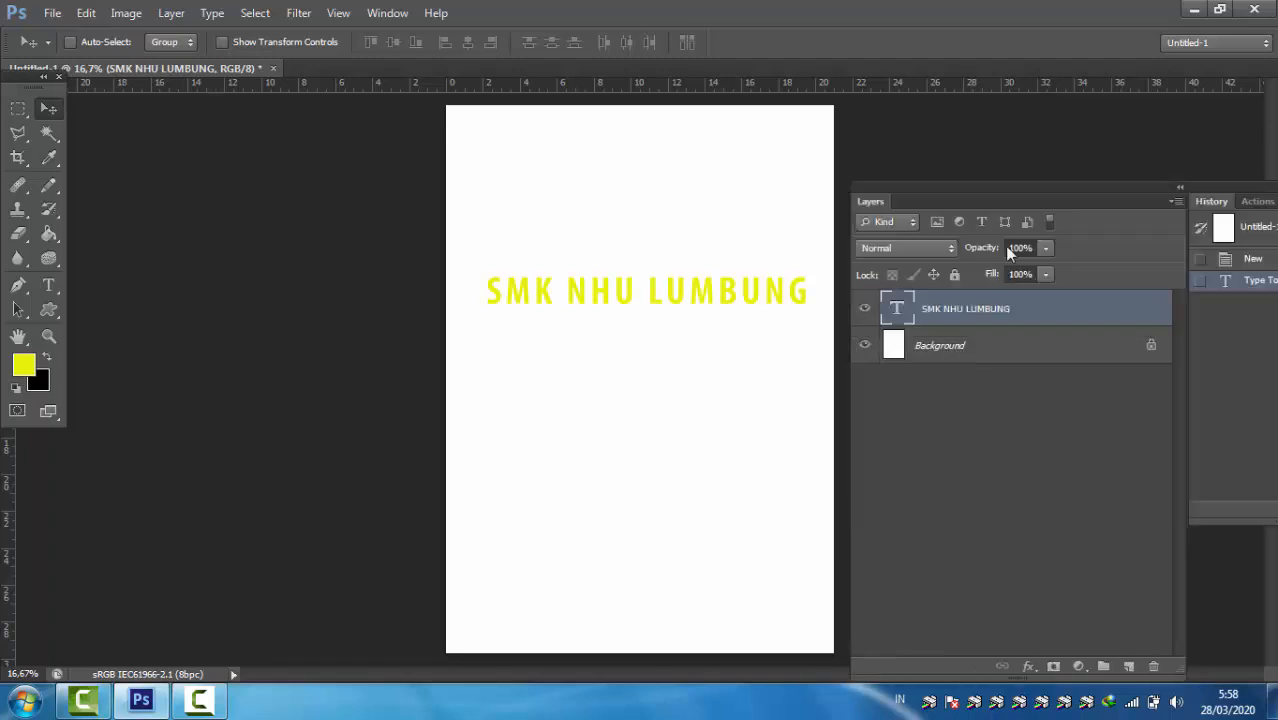
{"action": "left_click_drag", "start_coordinate": [1010, 187], "coordinate": [1033, 131]}
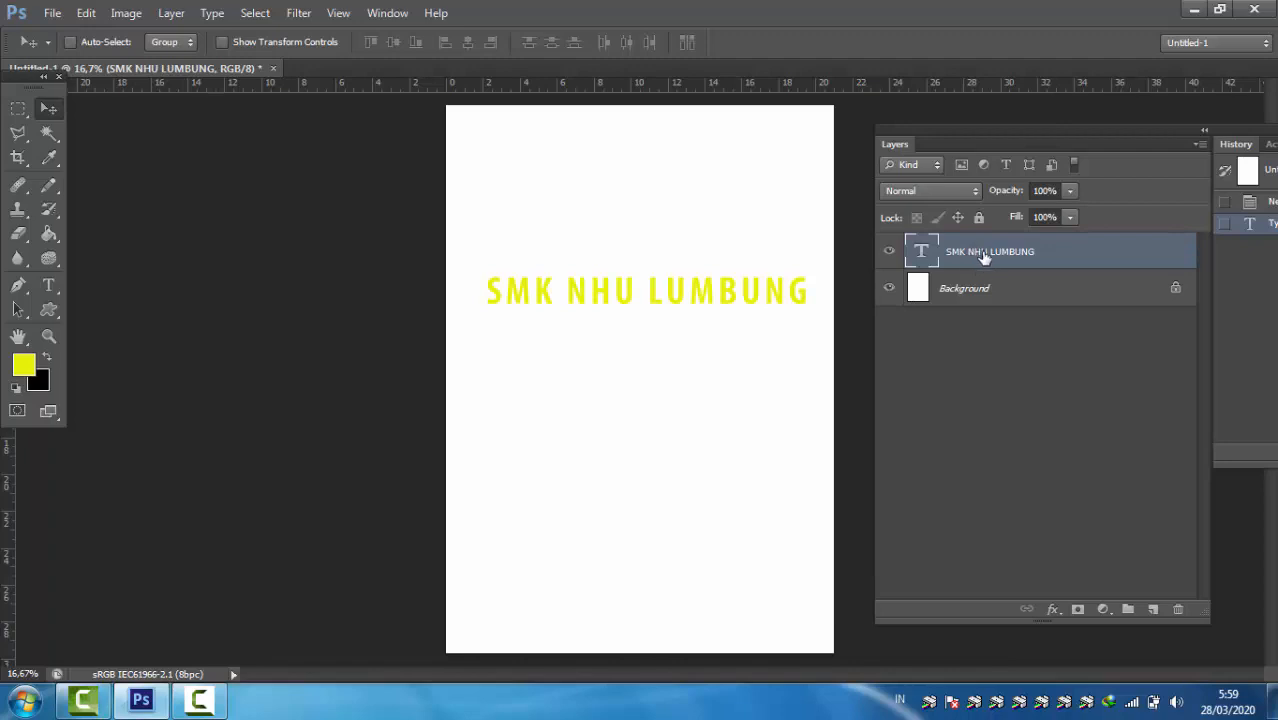
Step: Hide the "SMK NHU LUMBUNG" text layer and show it again
{"action": "left_click", "coordinate": [889, 251]}
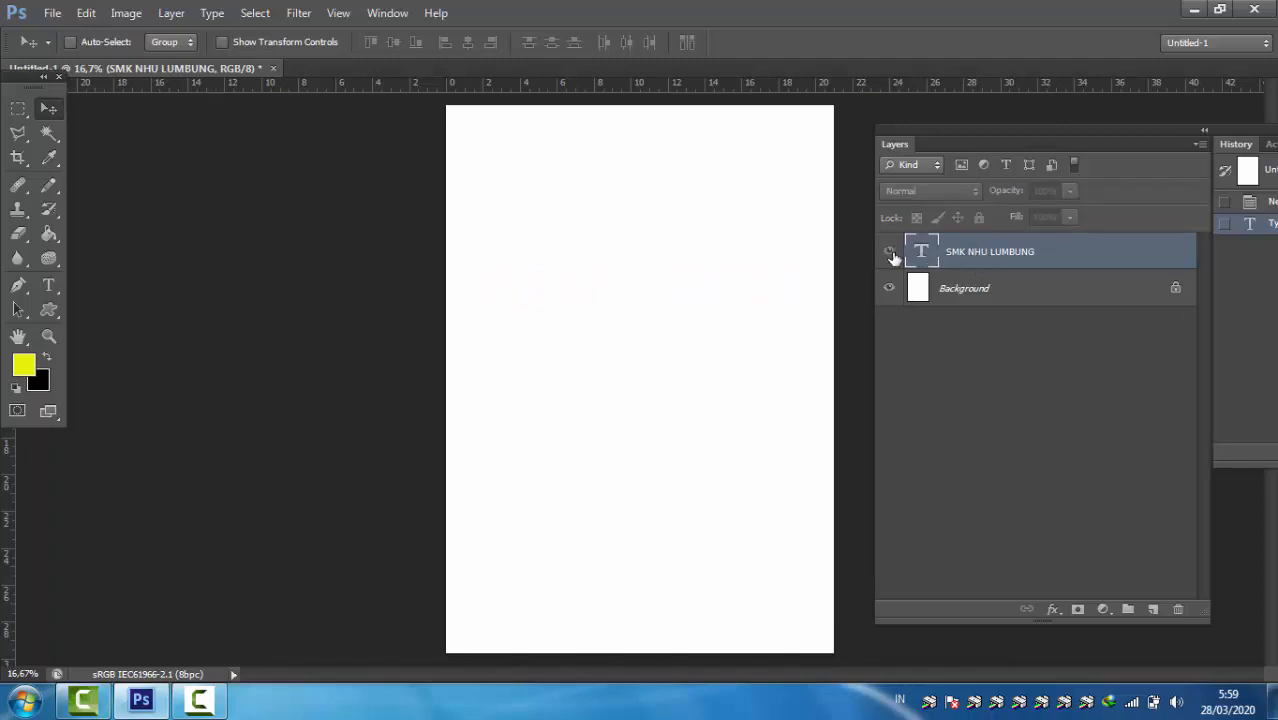
{"action": "left_click", "coordinate": [889, 251]}
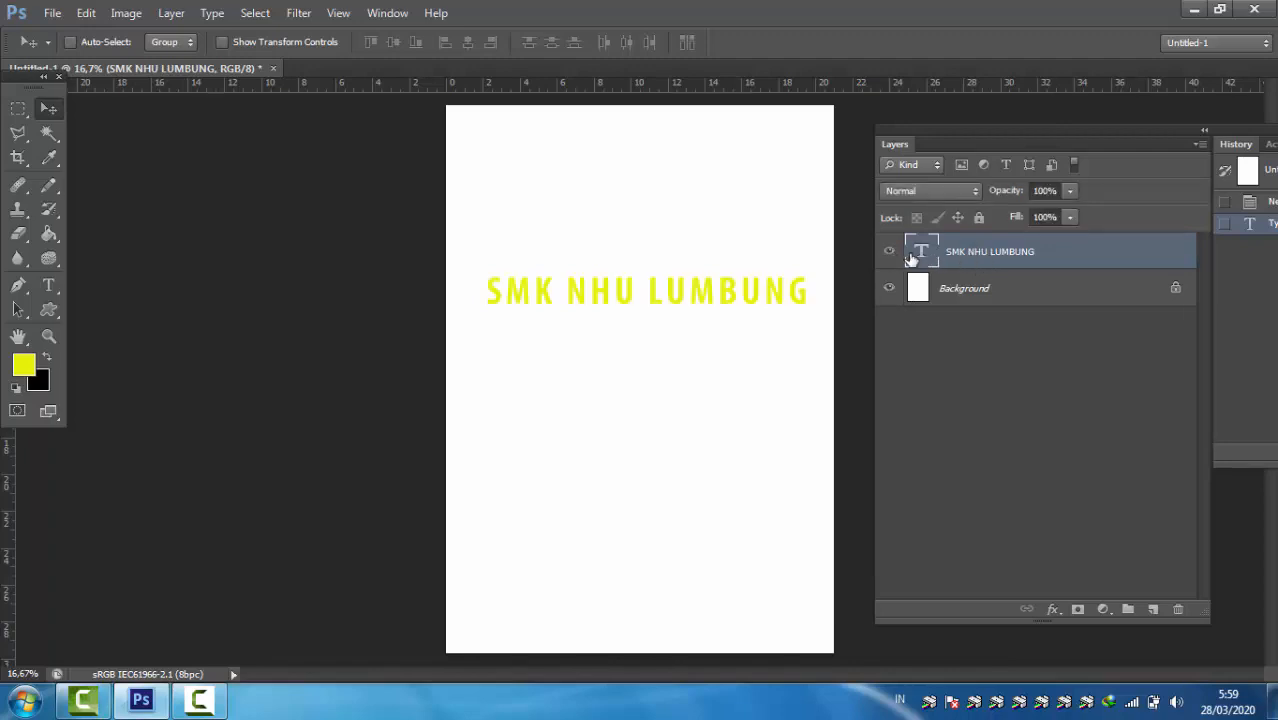
Step: Open the Blending Options of the "SMK NHU LUMBUNG" layer and enable the Bevel & Emboss effect
{"action": "right_click", "coordinate": [1008, 251]}
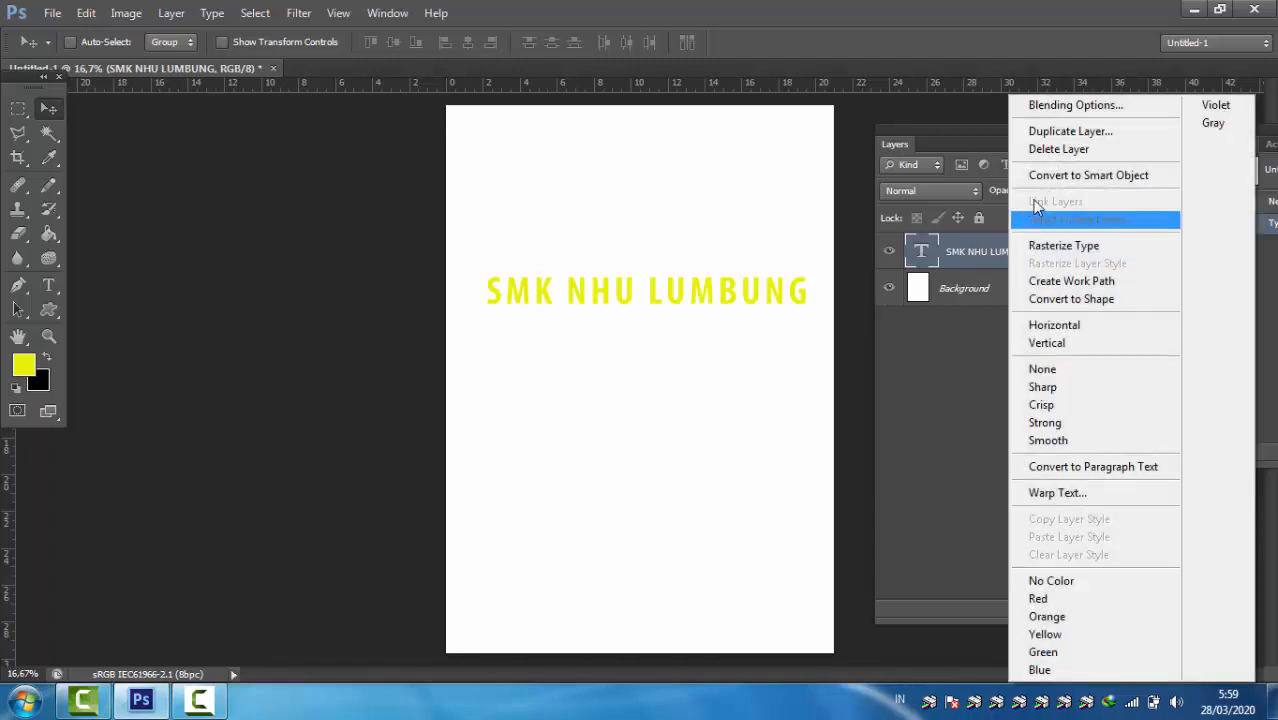
{"action": "left_click", "coordinate": [1059, 106]}
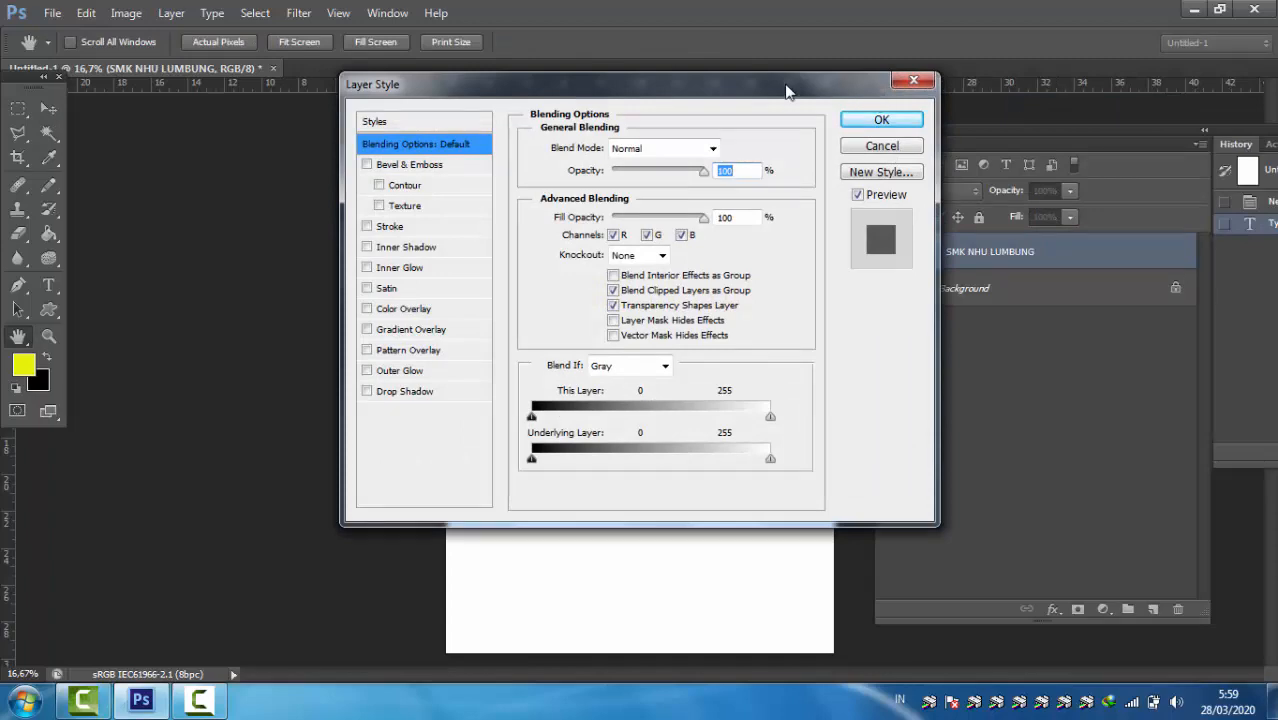
{"action": "left_click_drag", "start_coordinate": [783, 88], "coordinate": [998, 145]}
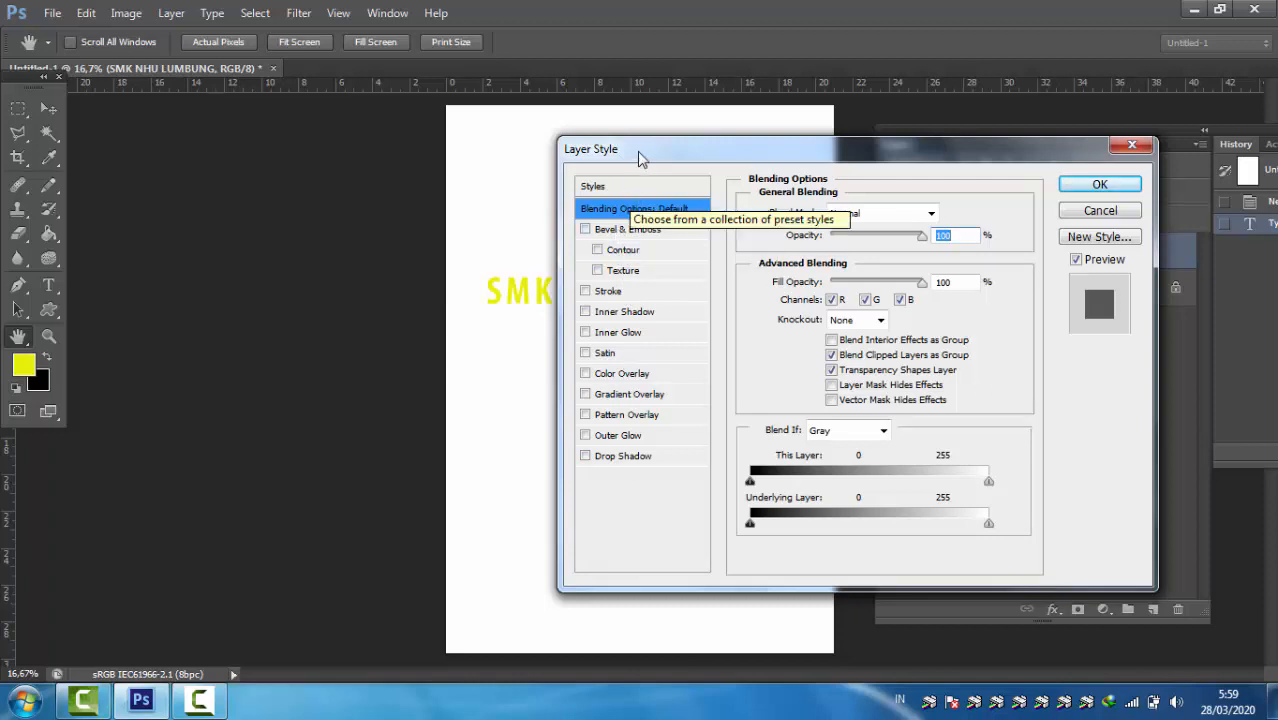
{"action": "left_click_drag", "start_coordinate": [638, 152], "coordinate": [667, 148]}
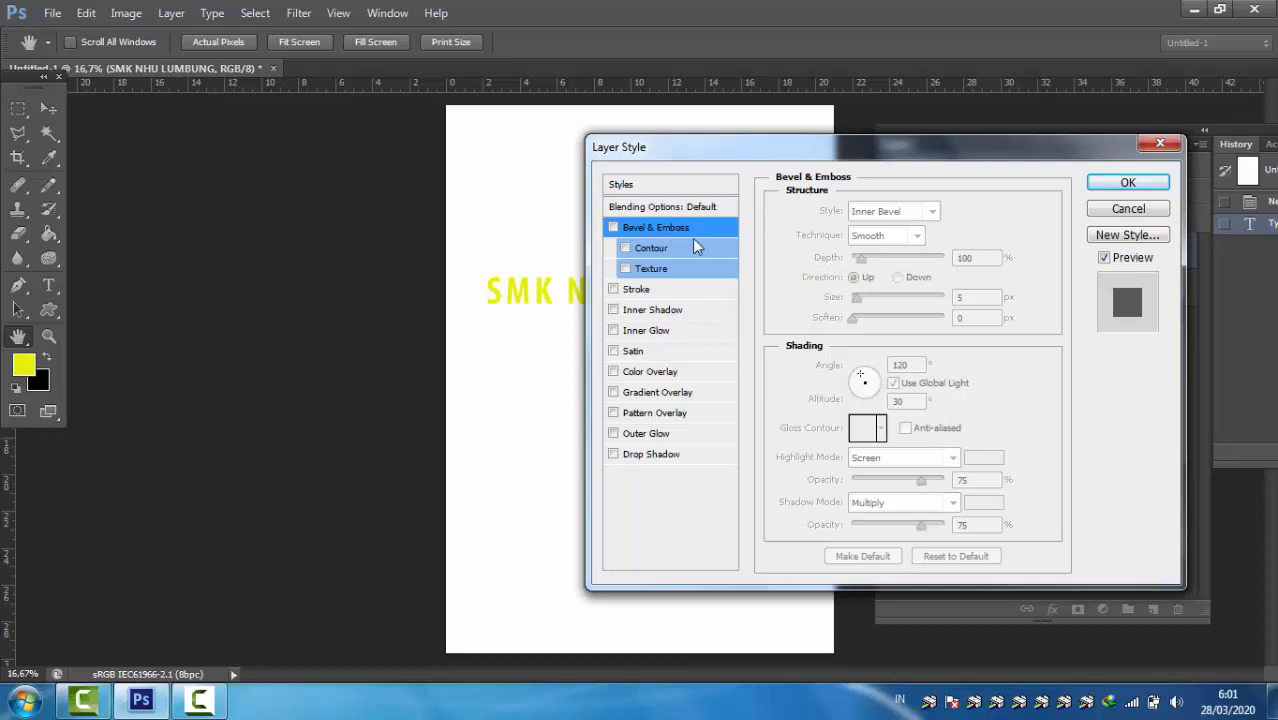
{"action": "left_click", "coordinate": [650, 230]}
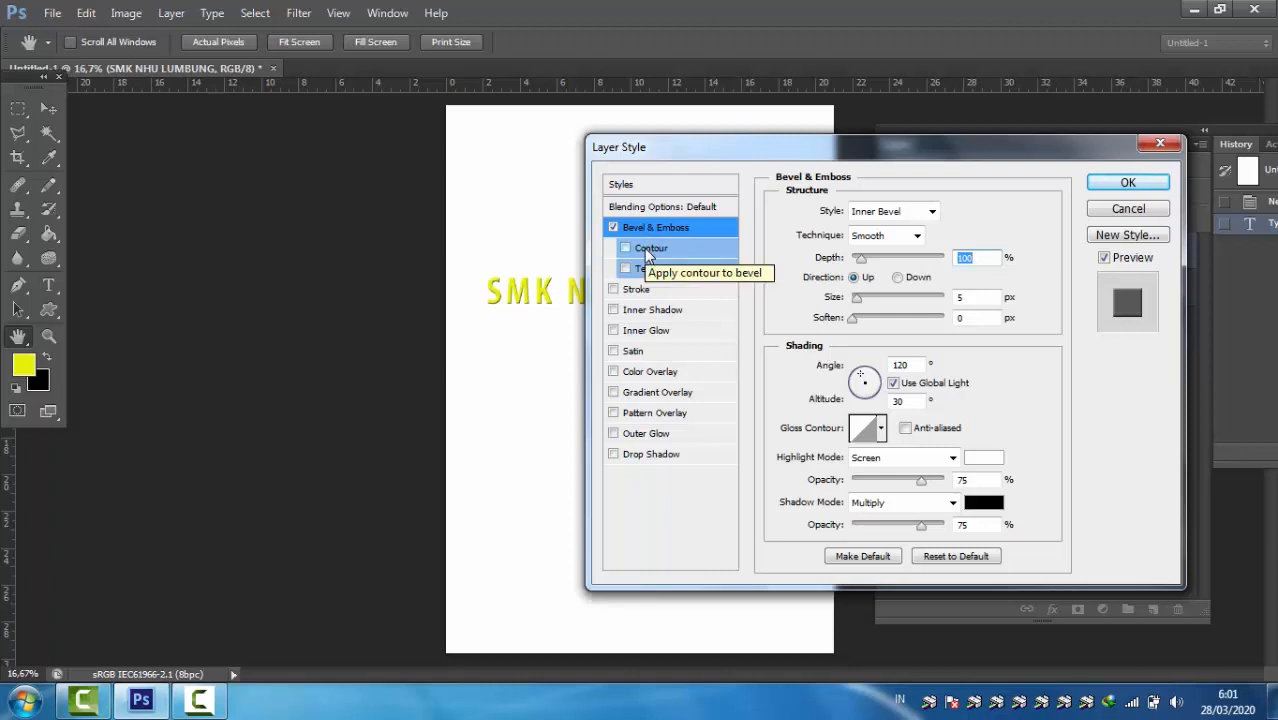
Step: Try the Texture and Contour options of Bevel & Emboss and turn both off again
{"action": "left_click", "coordinate": [641, 269]}
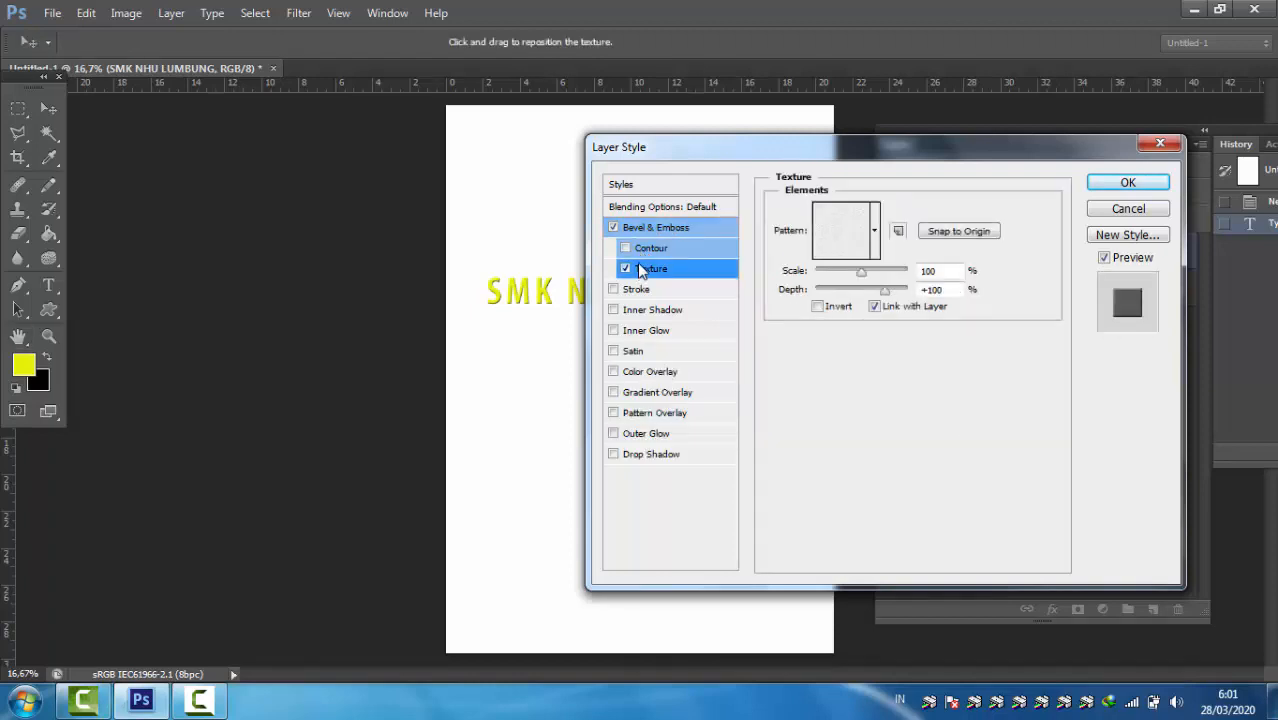
{"action": "left_click", "coordinate": [641, 249]}
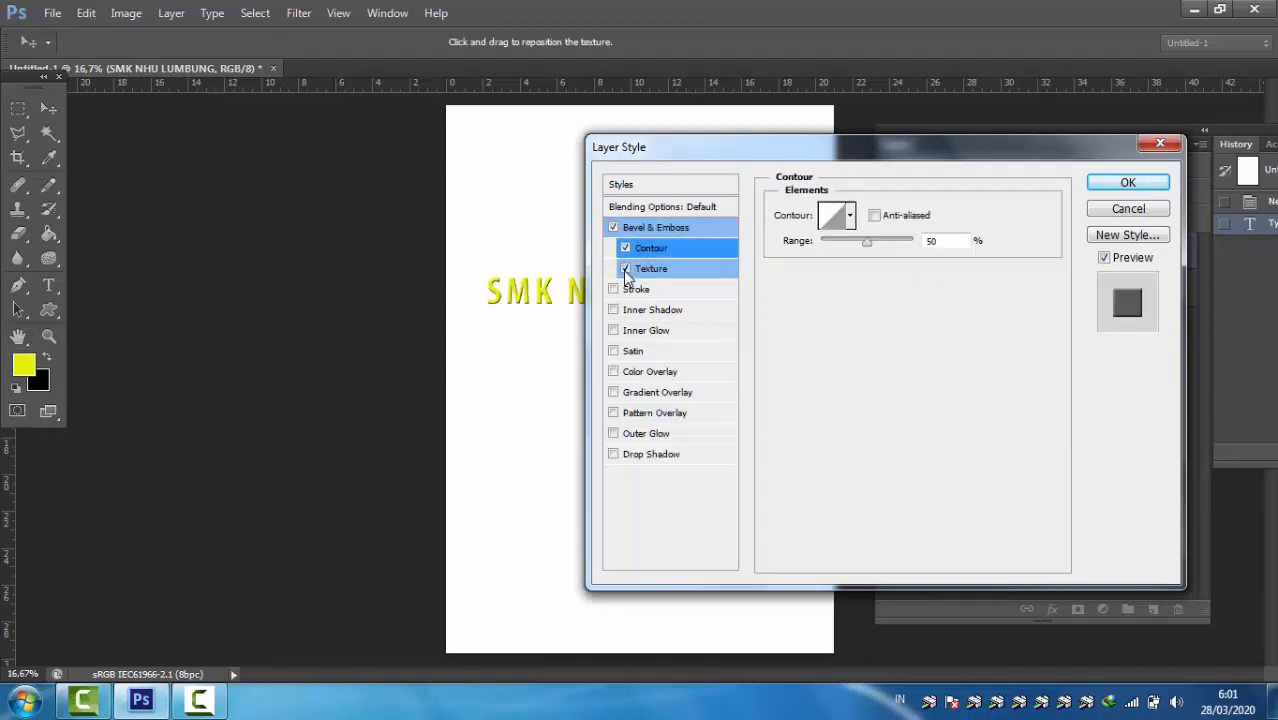
{"action": "left_click", "coordinate": [627, 269]}
{"action": "left_click", "coordinate": [626, 248]}
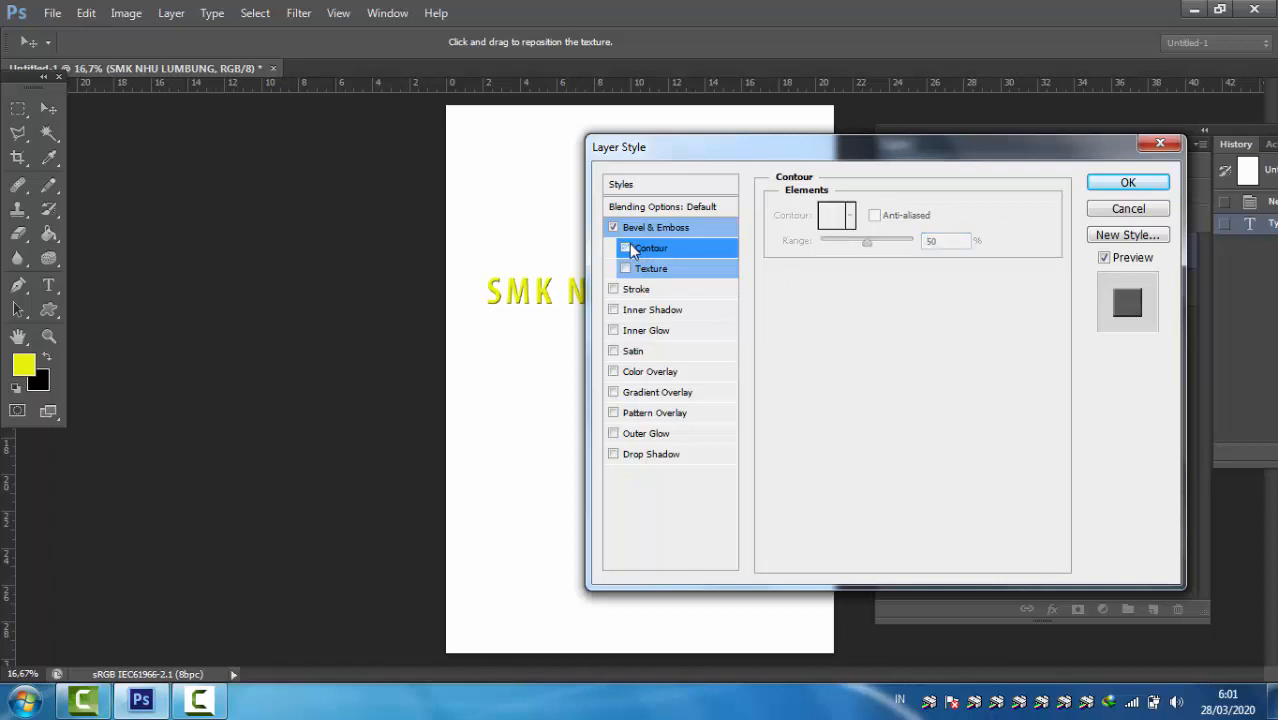
Step: Turn off Bevel & Emboss, preview the Stroke effect on the text and turn that off as well
{"action": "left_click", "coordinate": [647, 228]}
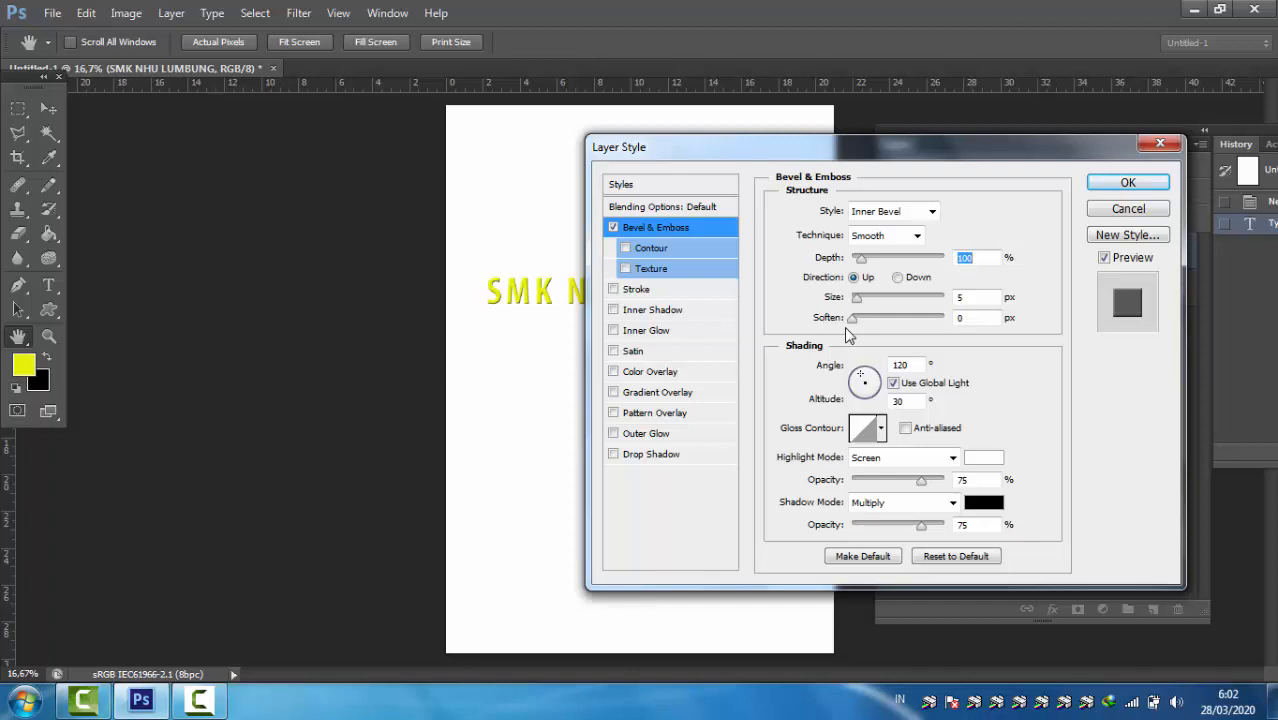
{"action": "left_click", "coordinate": [613, 227]}
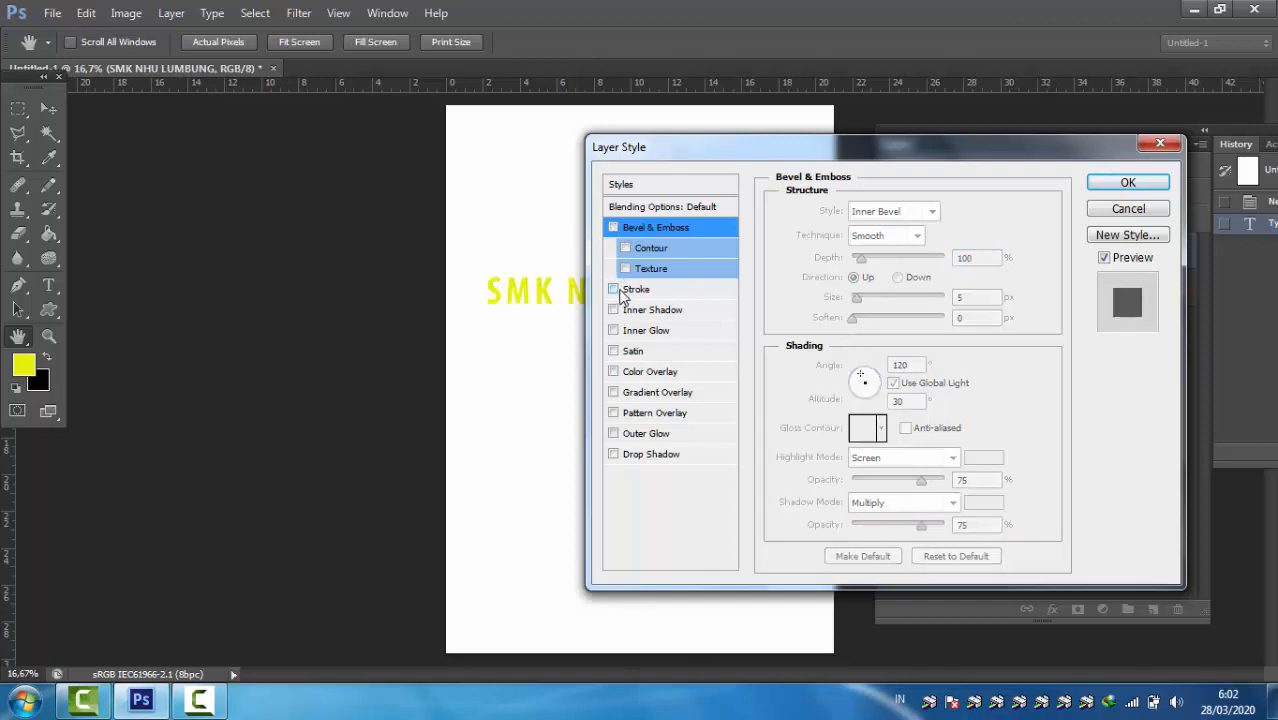
{"action": "left_click", "coordinate": [620, 293]}
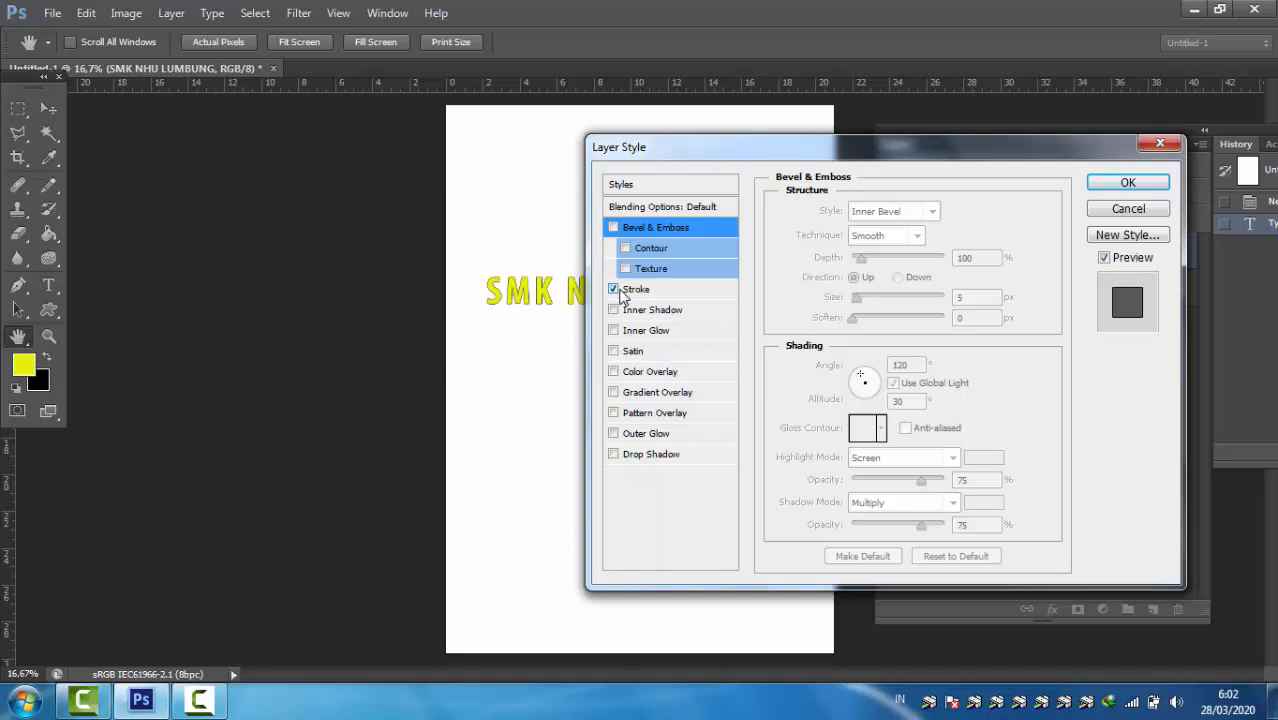
{"action": "left_click", "coordinate": [634, 292]}
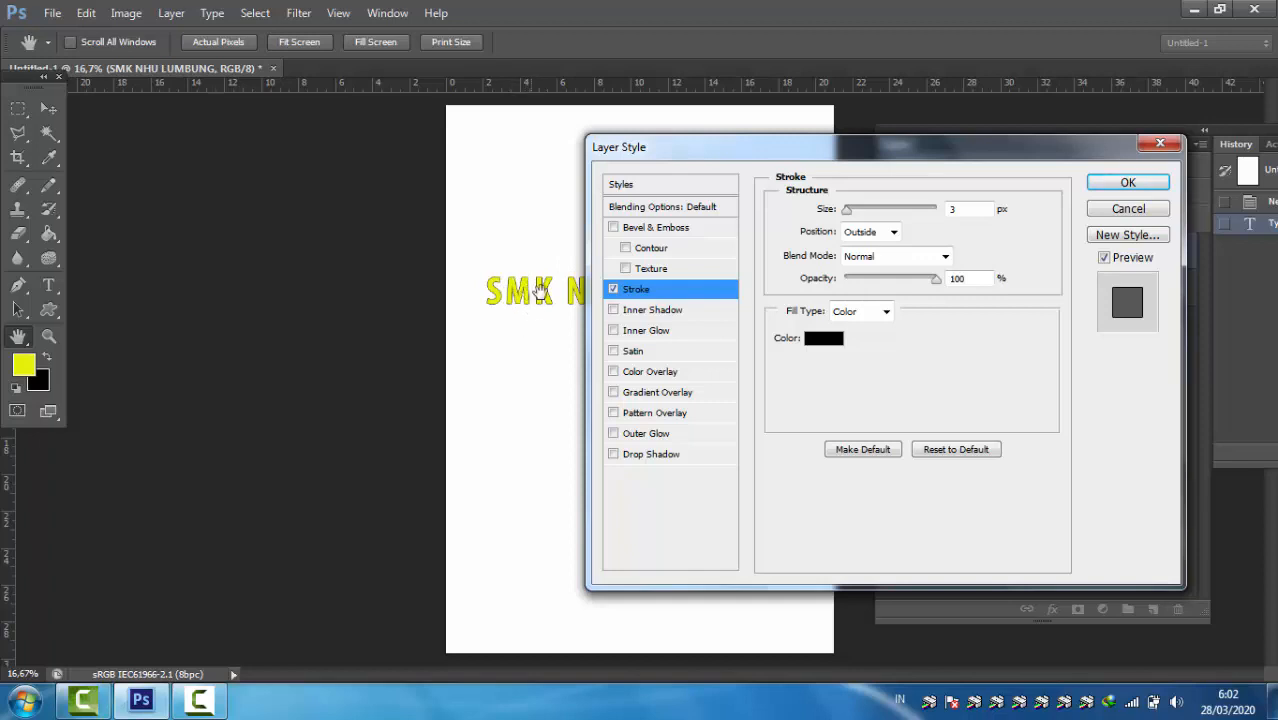
{"action": "left_click", "coordinate": [613, 289]}
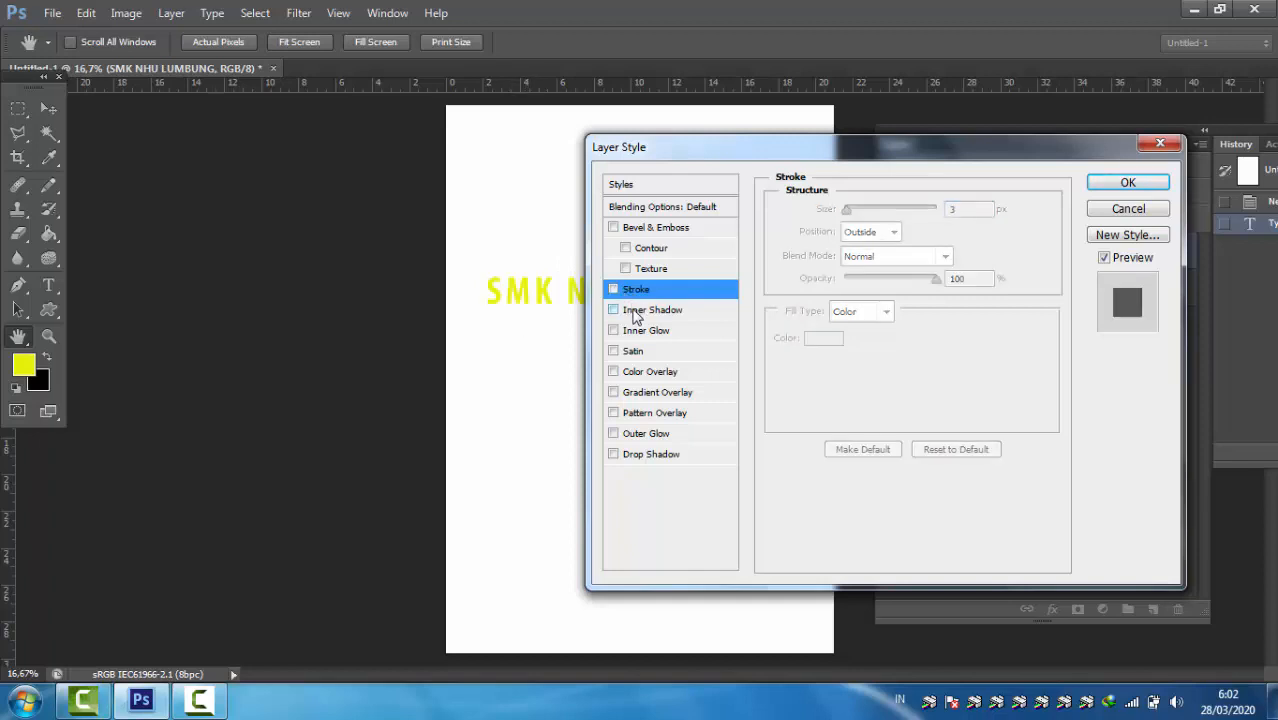
Step: Preview the Inner Shadow effect on the text and replace it with Inner Glow
{"action": "left_click", "coordinate": [633, 312]}
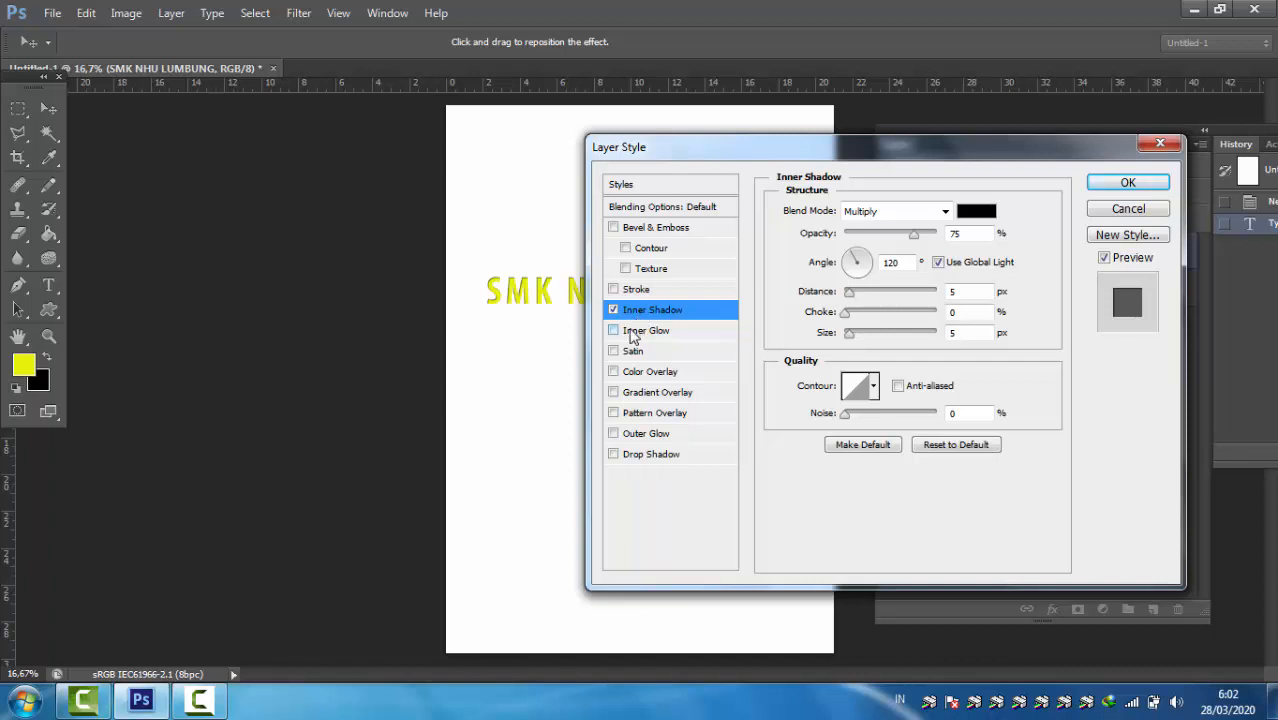
{"action": "left_click", "coordinate": [613, 330]}
{"action": "left_click", "coordinate": [613, 310]}
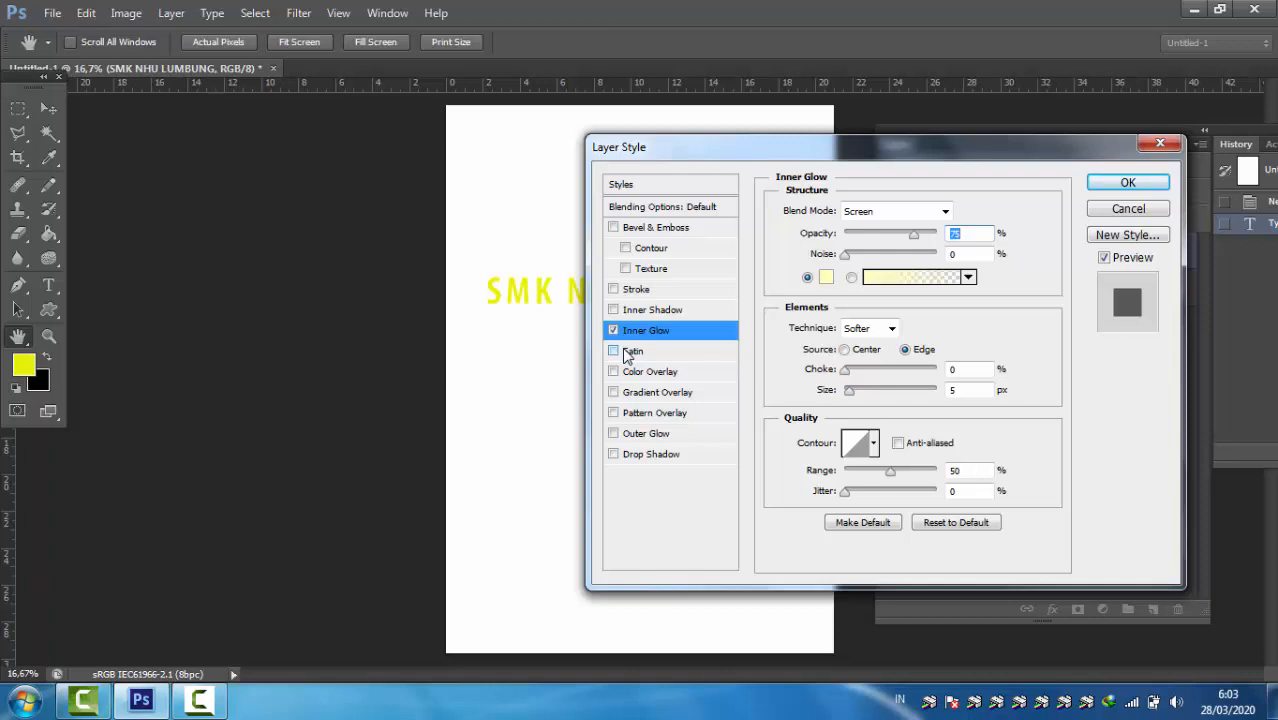
Step: Turn off Inner Glow and preview the Satin and Color Overlay effects one at a time, turning each off again
{"action": "left_click", "coordinate": [630, 351]}
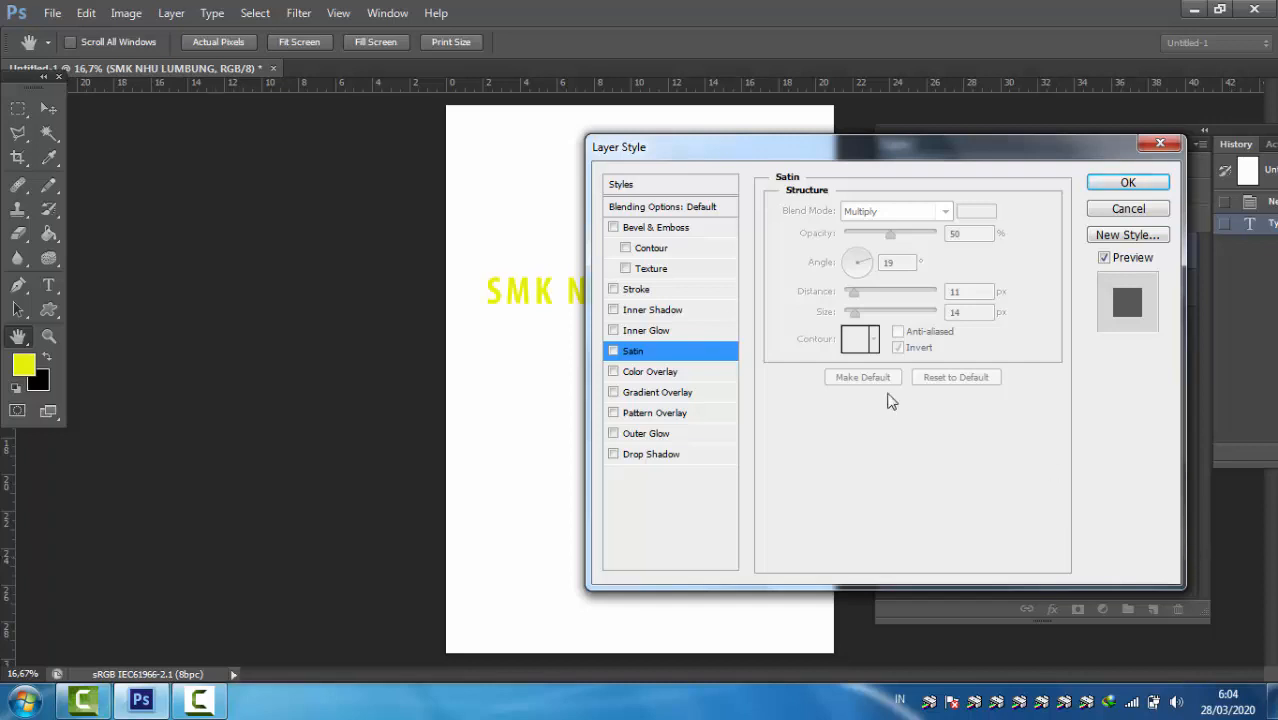
{"action": "left_click", "coordinate": [614, 351]}
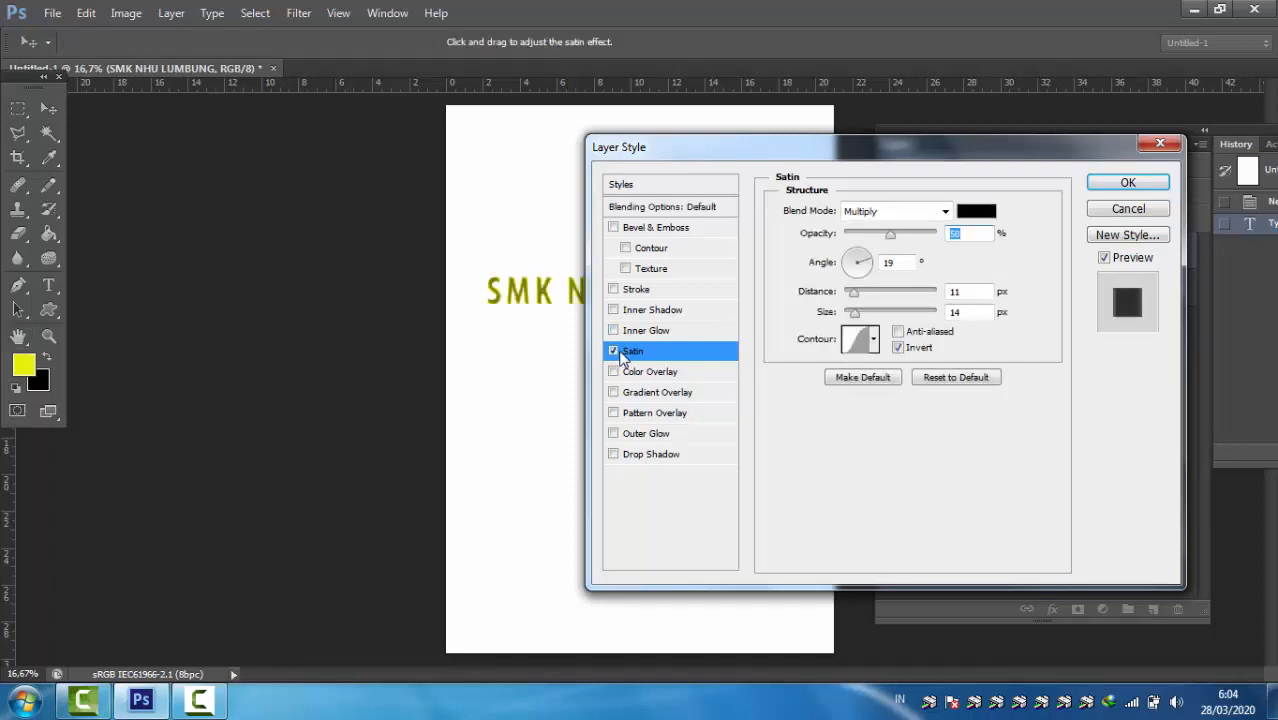
{"action": "key", "text": "space"}
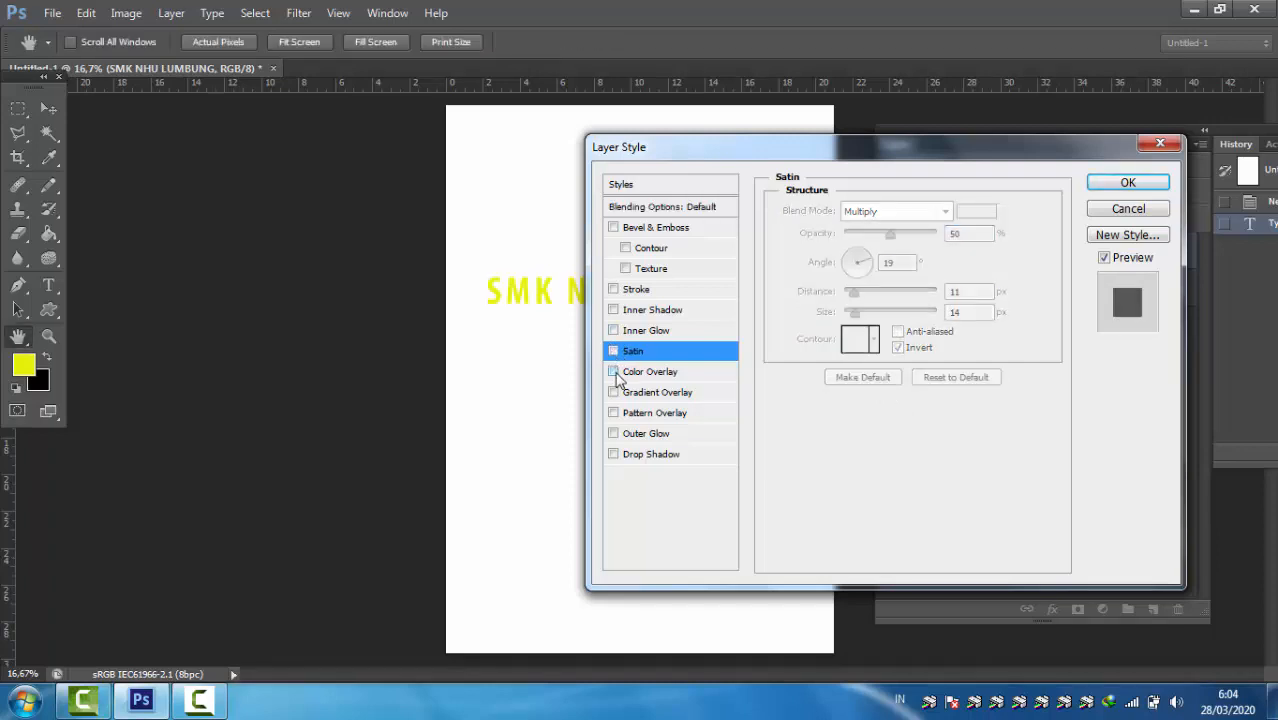
{"action": "left_click", "coordinate": [626, 375]}
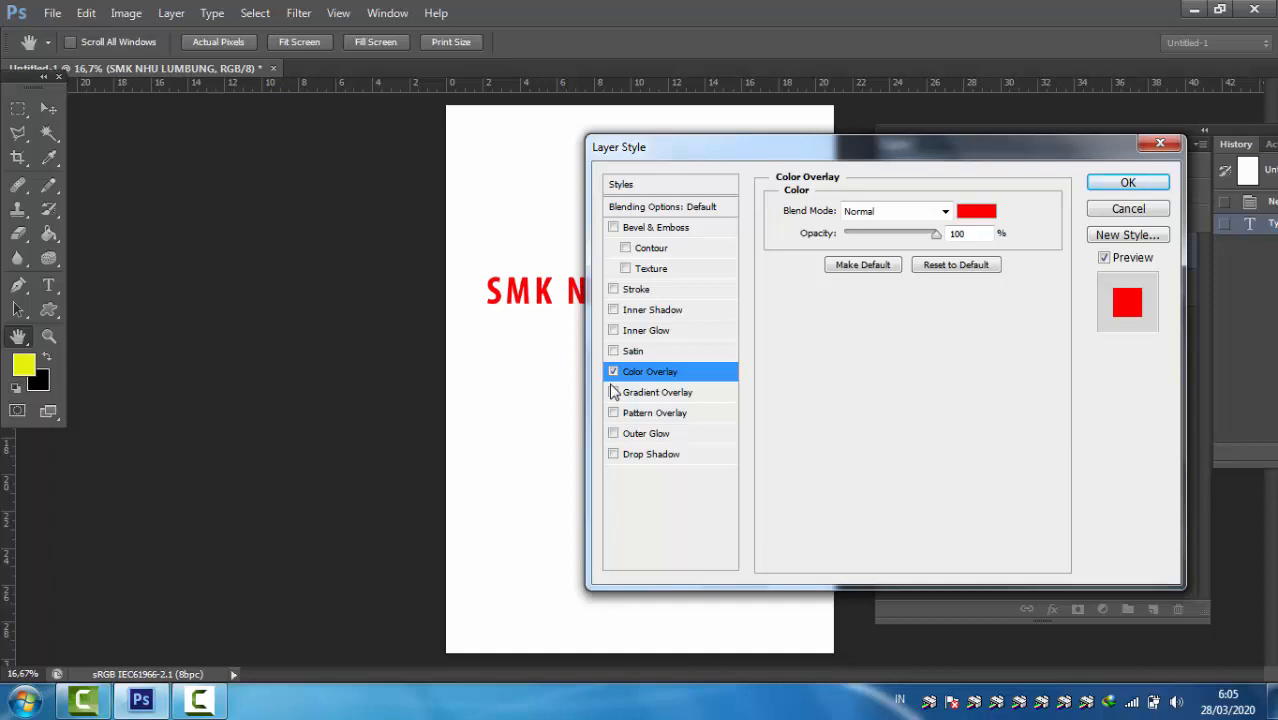
{"action": "left_click", "coordinate": [614, 372]}
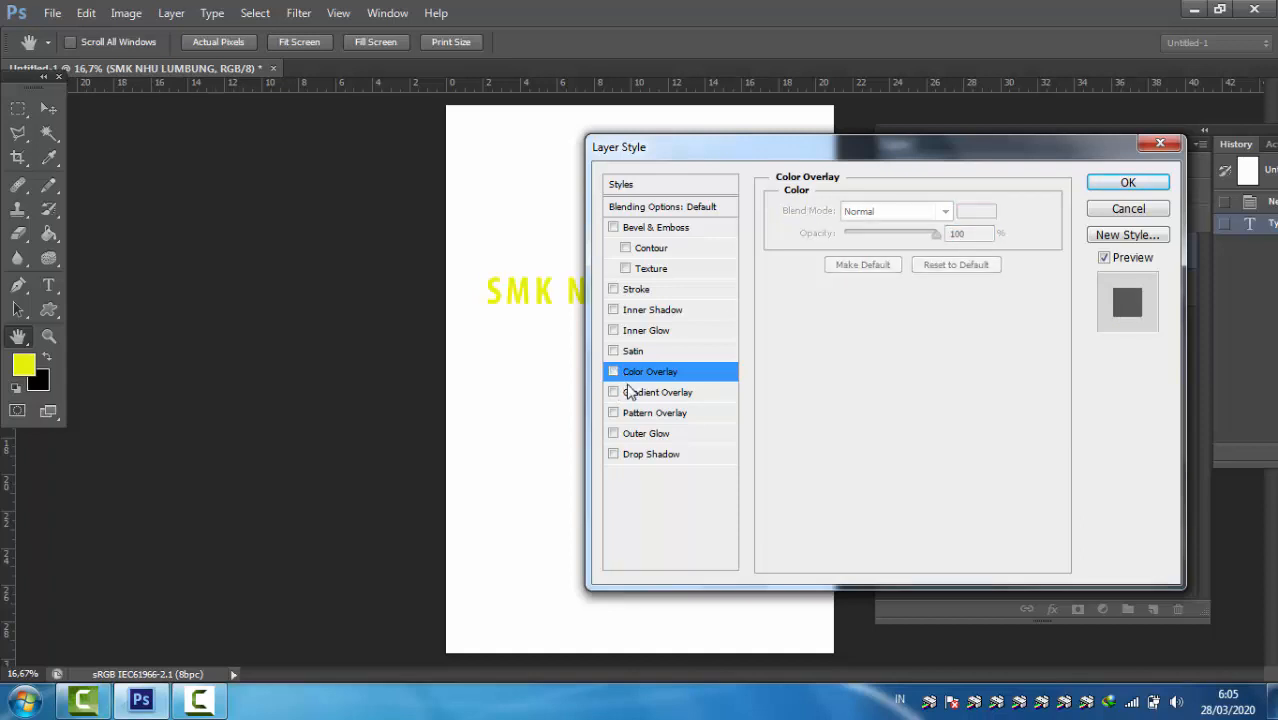
Step: Preview the Gradient Overlay, Pattern Overlay and Drop Shadow effects on the text without keeping any of them
{"action": "left_click", "coordinate": [630, 393]}
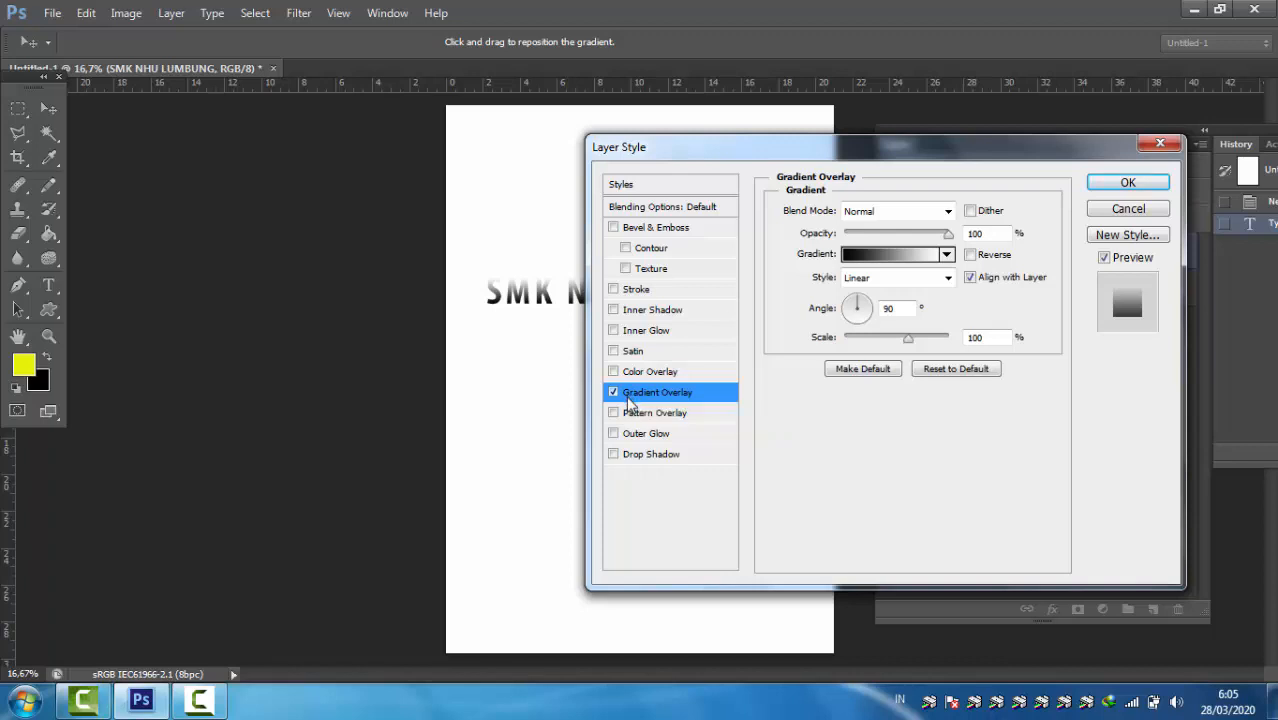
{"action": "mouse_move", "coordinate": [230, 708]}
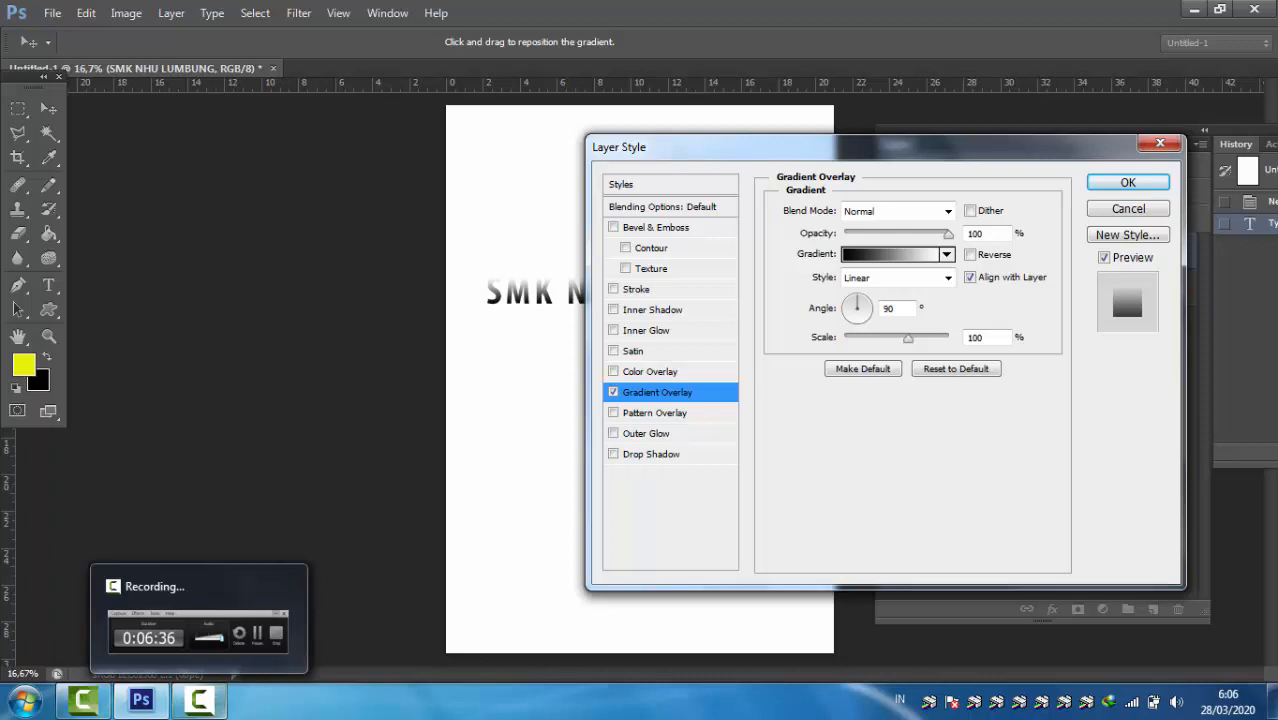
{"action": "left_click", "coordinate": [614, 413]}
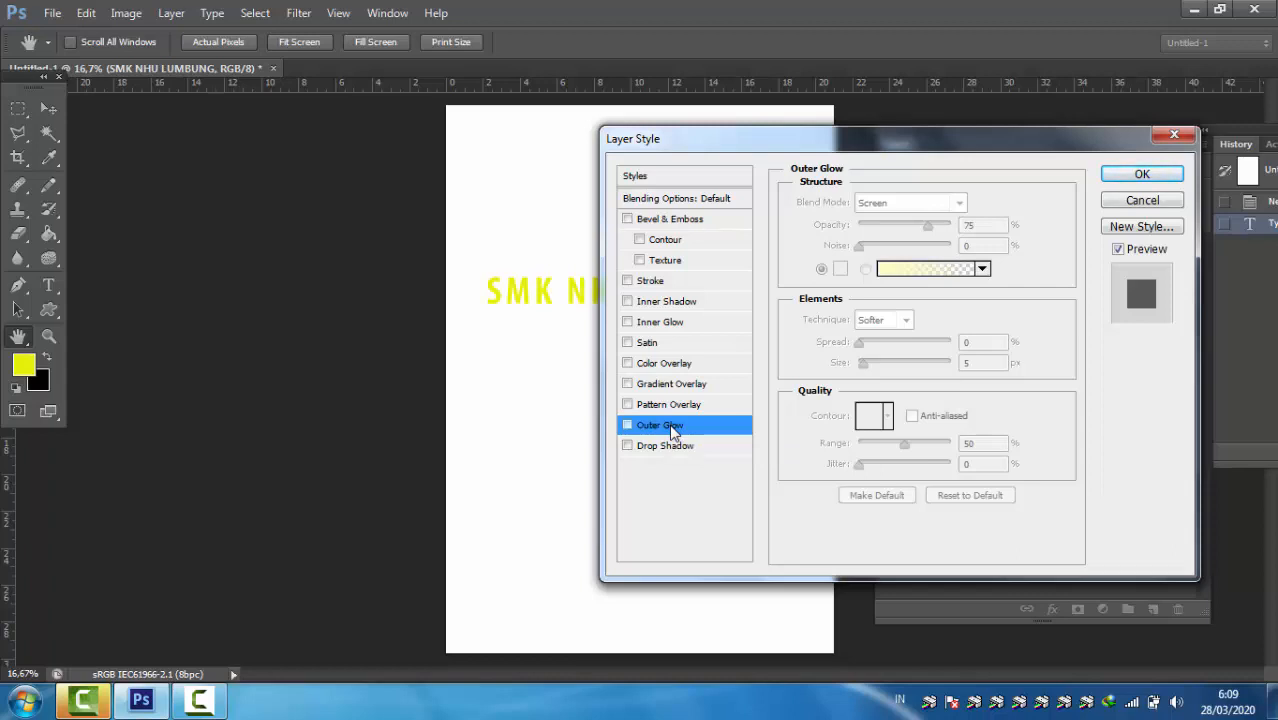
{"action": "left_click", "coordinate": [660, 447]}
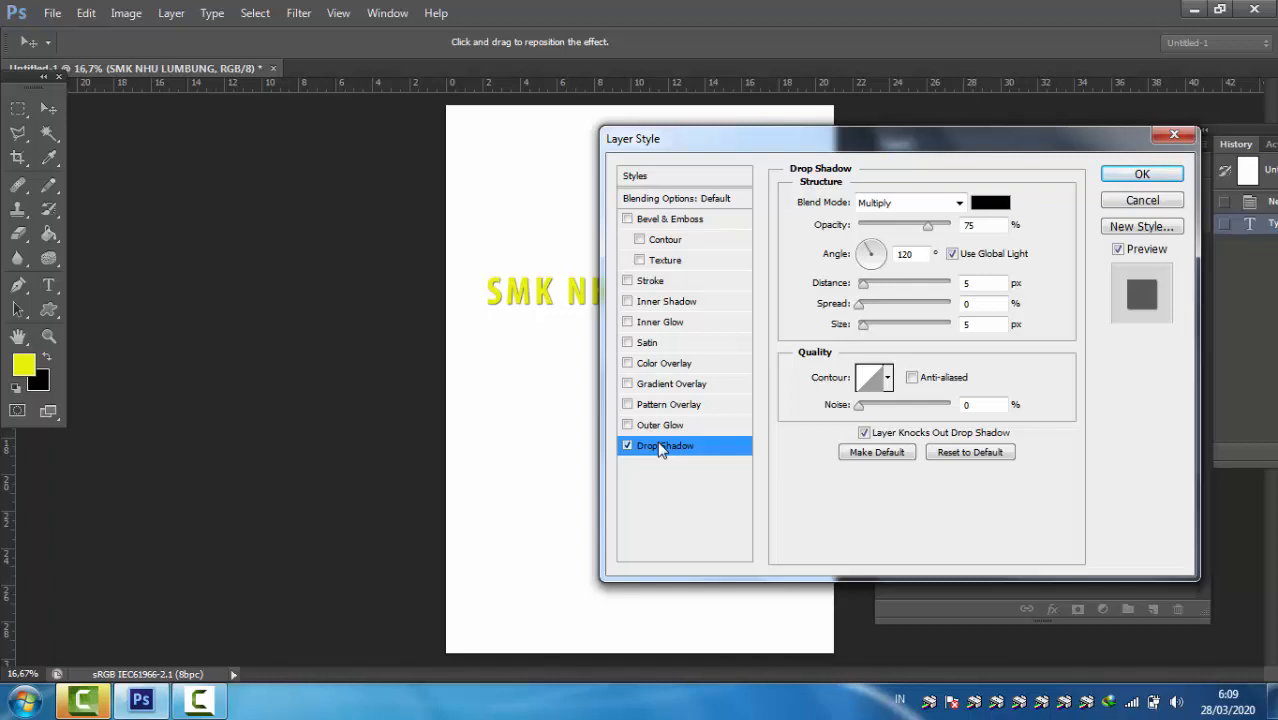
{"action": "left_click", "coordinate": [660, 449]}
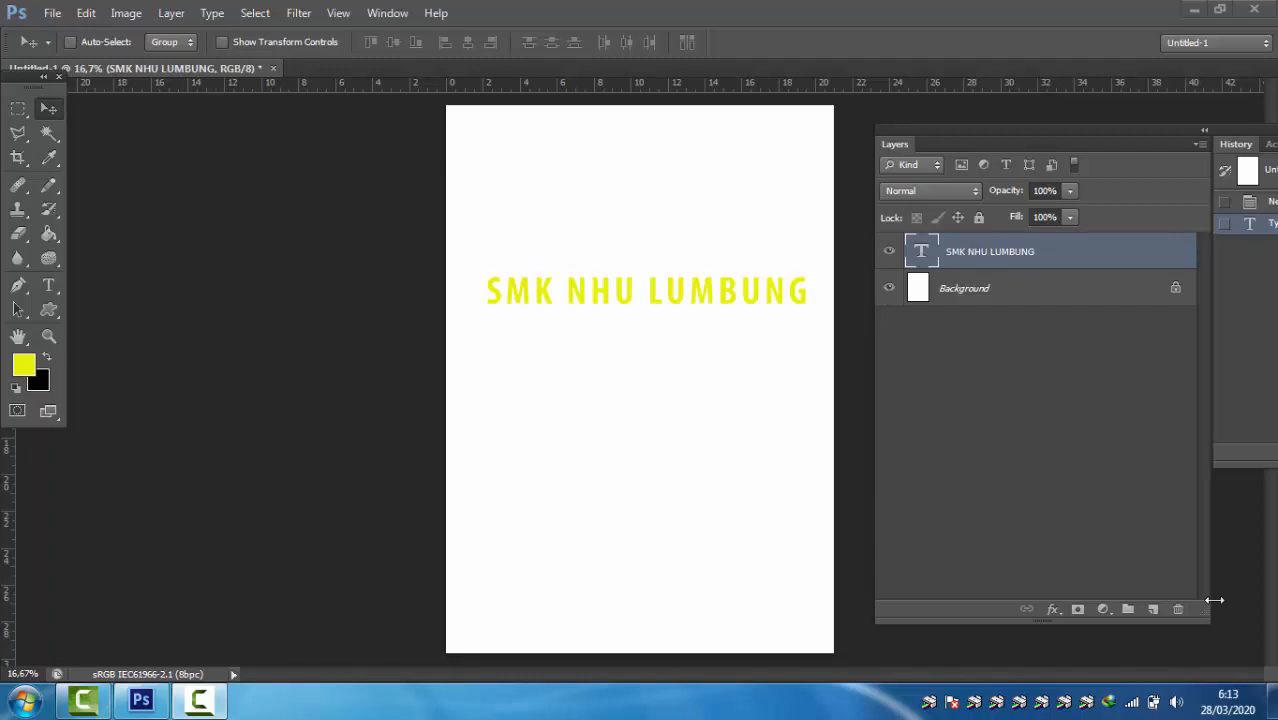
Step: Open the Blending Options of the "SMK NHU LUMBUNG" layer beside the enlarged text and enable the Inner Shadow effect
{"action": "left_click", "coordinate": [48, 336]}
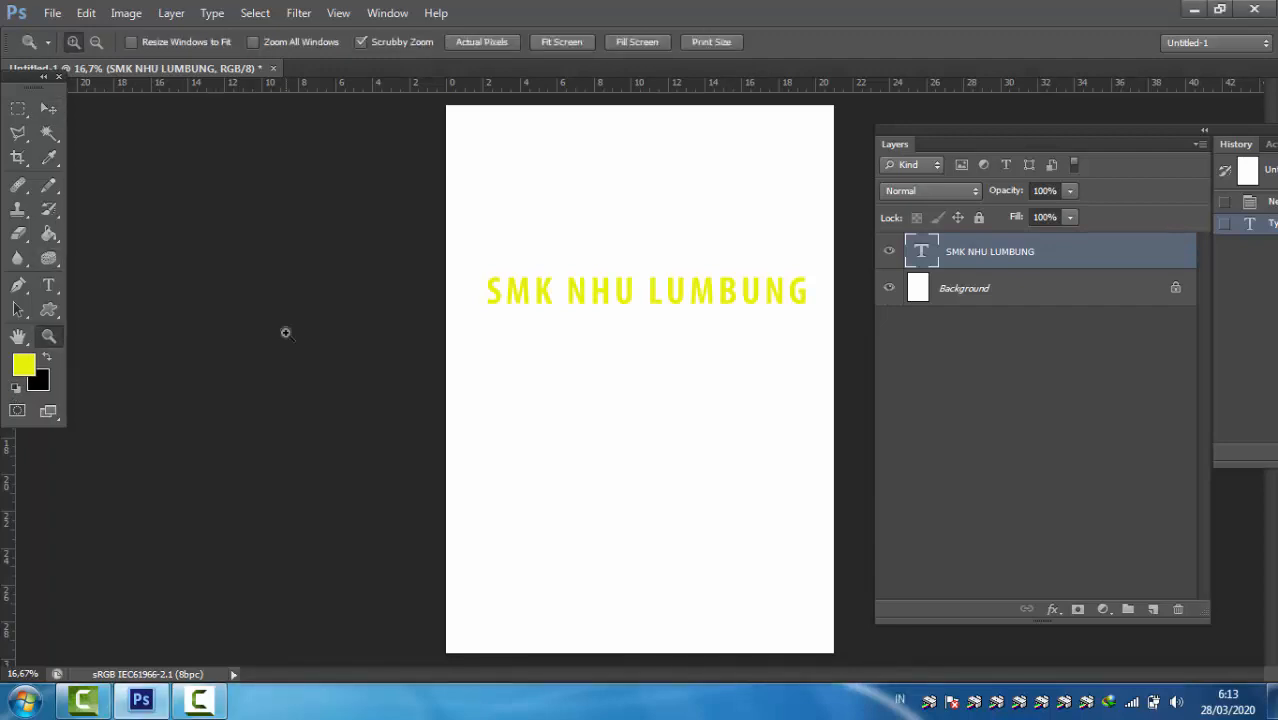
{"action": "left_click", "coordinate": [778, 290]}
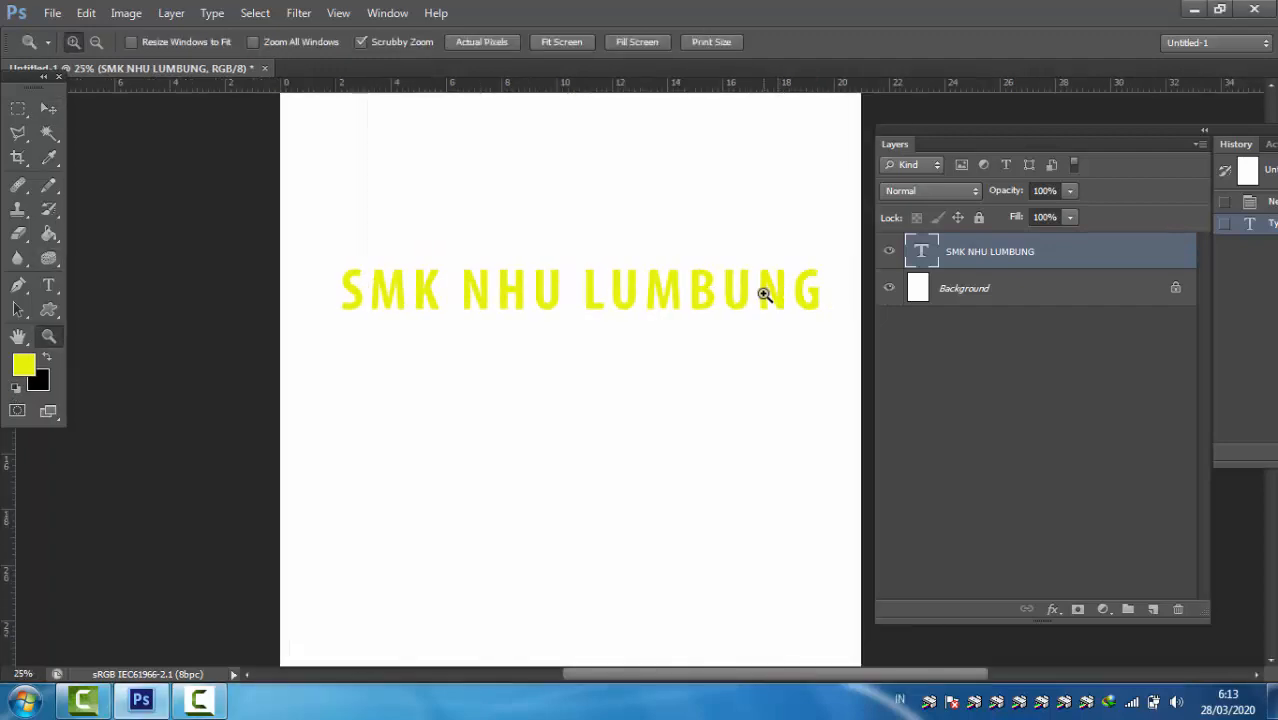
{"action": "left_click", "coordinate": [764, 294]}
{"action": "left_click", "coordinate": [20, 338]}
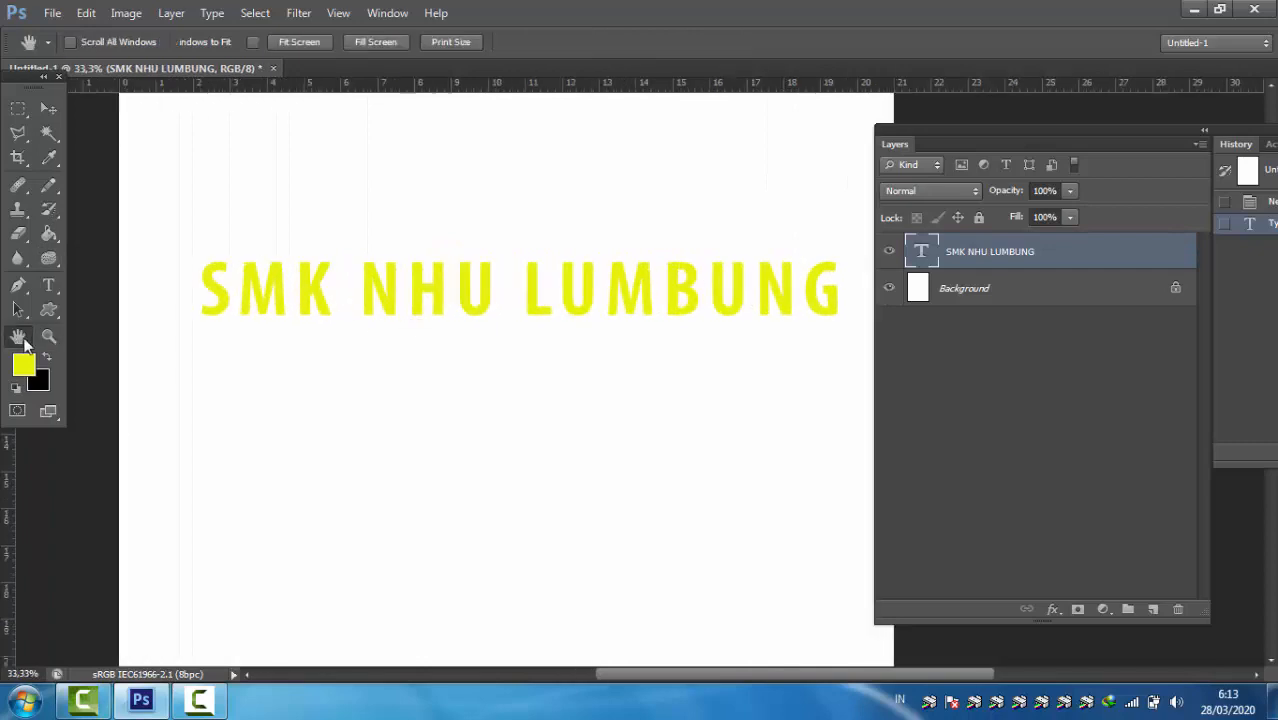
{"action": "left_click_drag", "start_coordinate": [428, 418], "coordinate": [328, 412]}
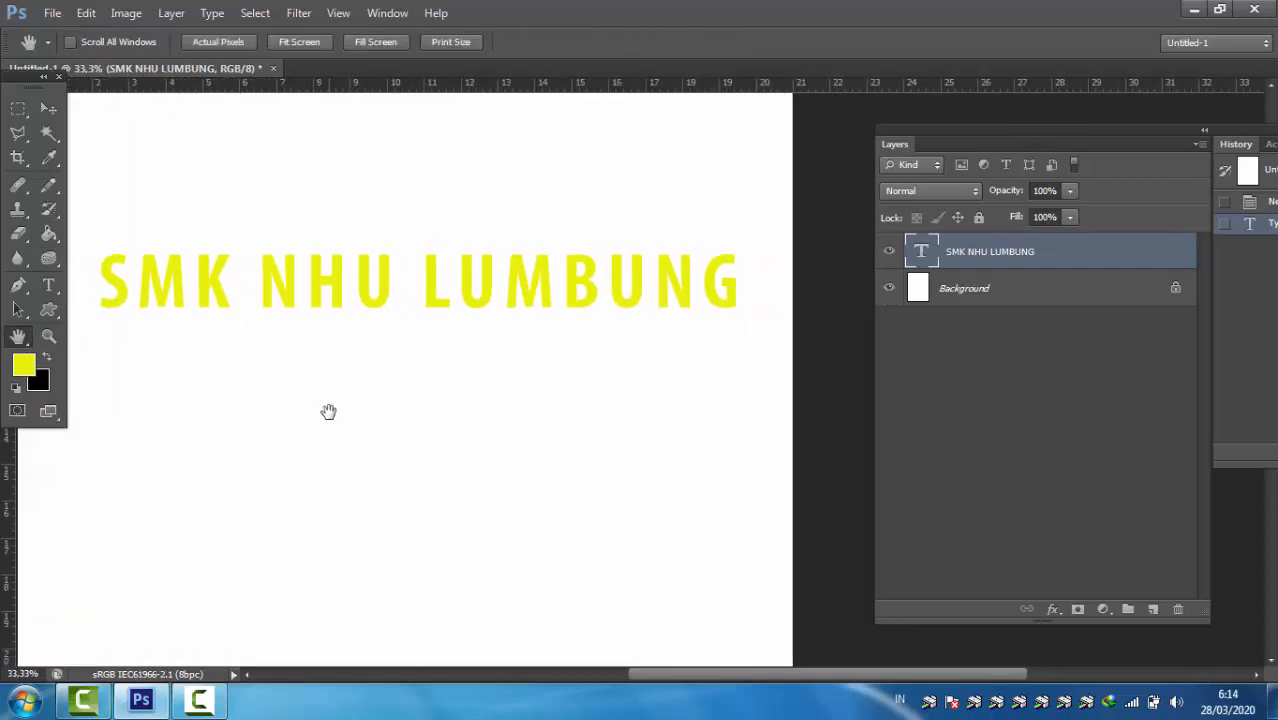
{"action": "right_click", "coordinate": [992, 256]}
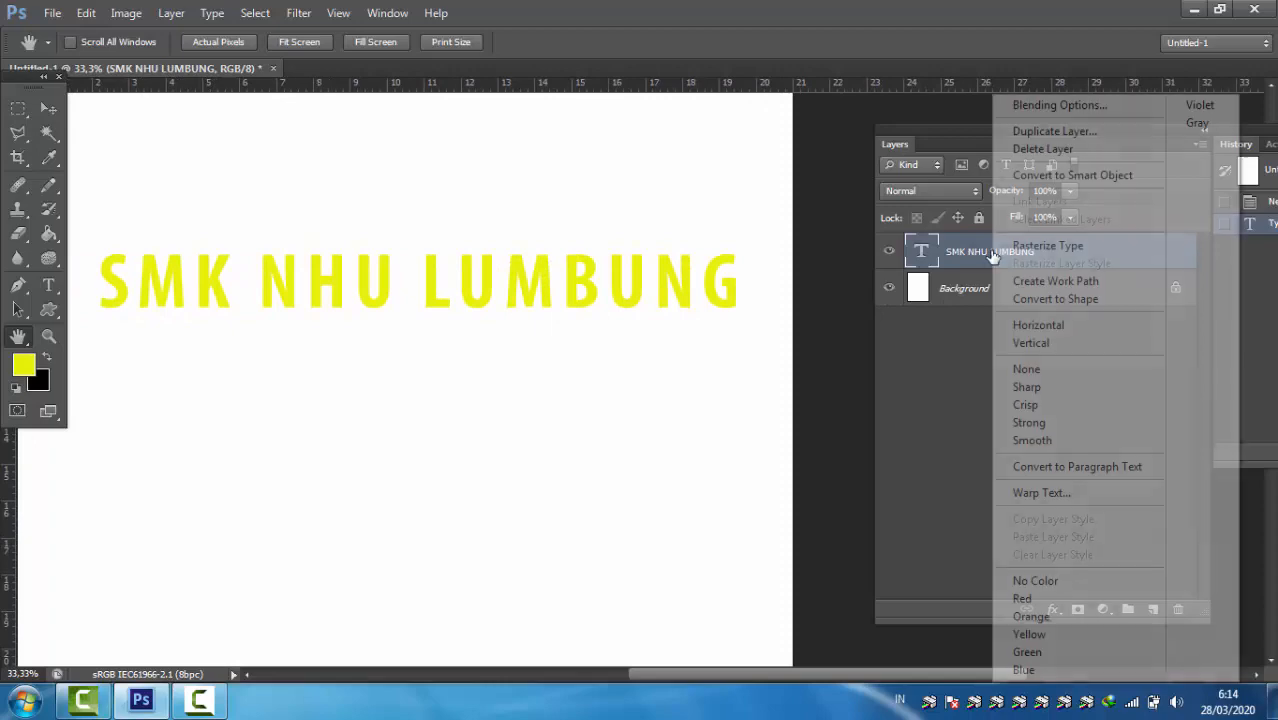
{"action": "left_click", "coordinate": [1020, 107]}
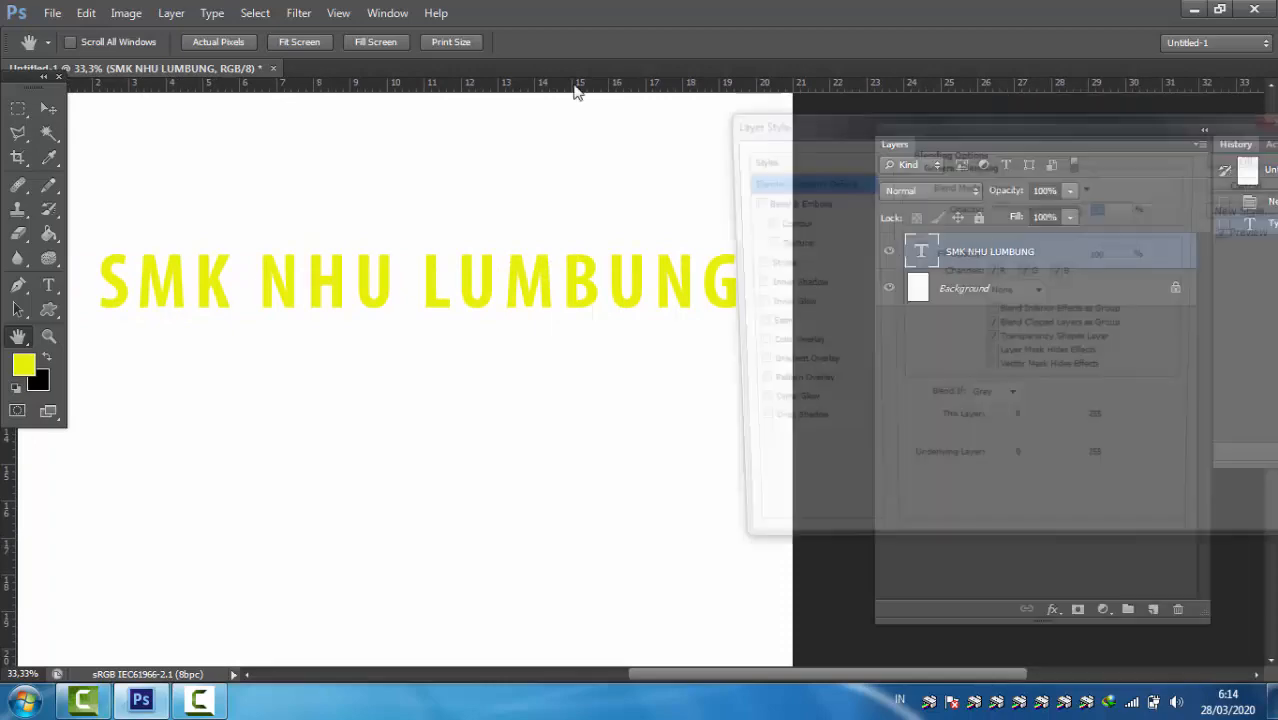
{"action": "left_click_drag", "start_coordinate": [789, 121], "coordinate": [746, 111]}
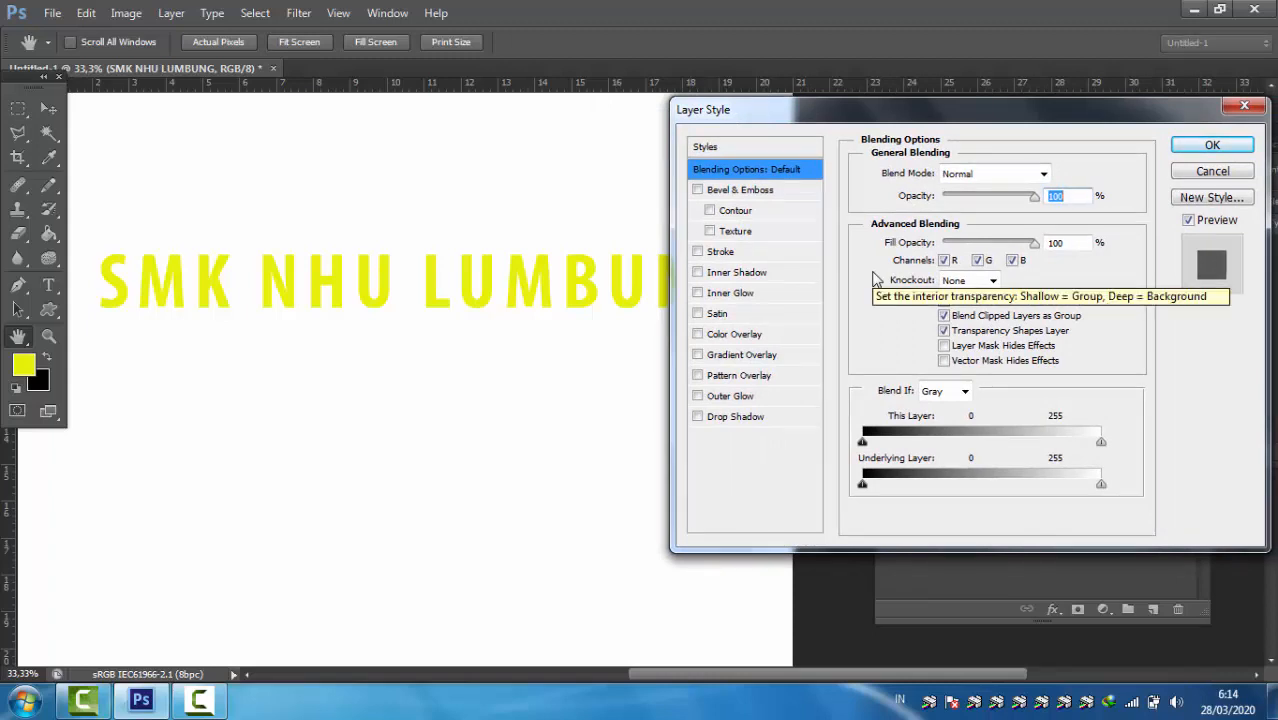
{"action": "left_click", "coordinate": [795, 276]}
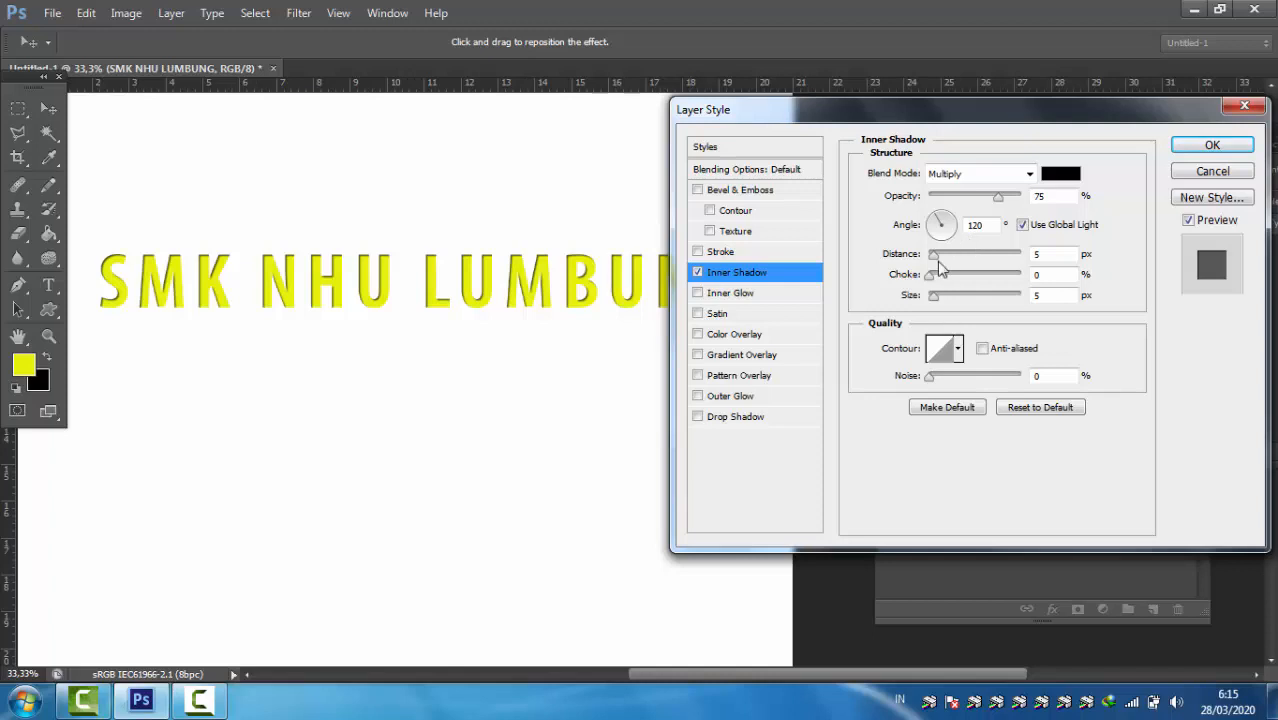
Step: Set the inner shadow's blend mode to Normal with black (000000) as its color
{"action": "left_click", "coordinate": [1030, 175]}
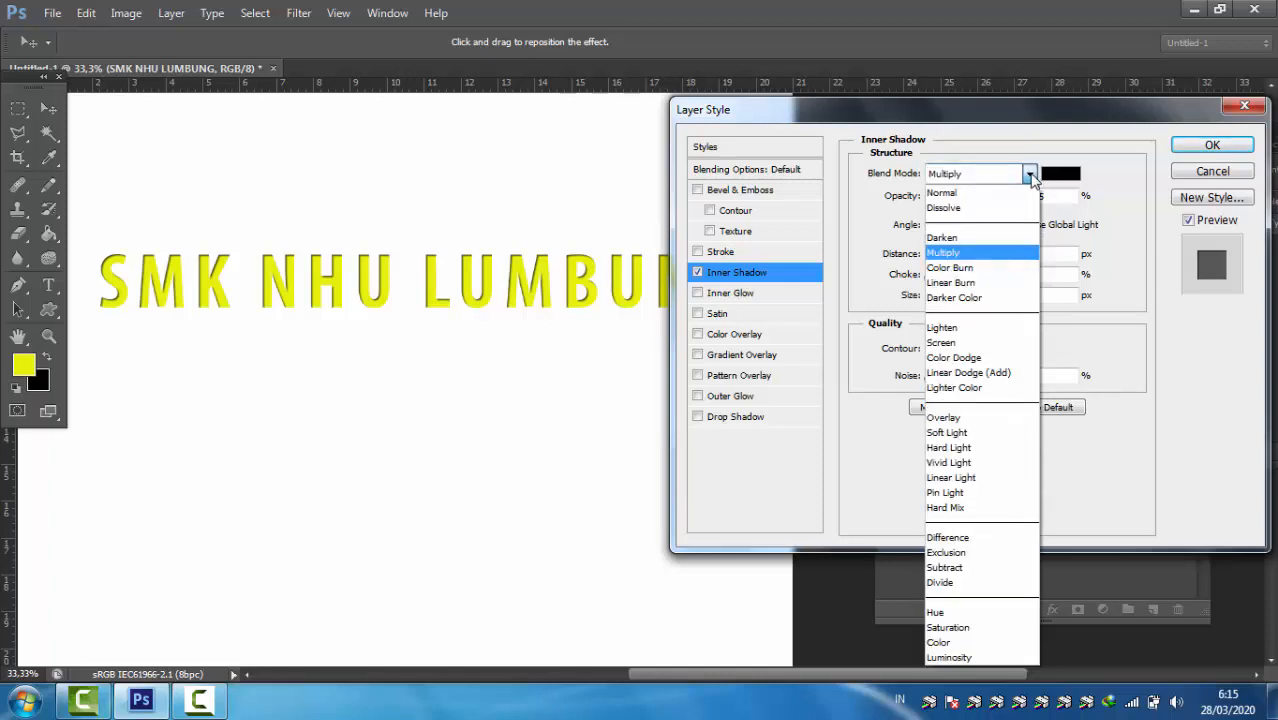
{"action": "left_click", "coordinate": [1004, 197]}
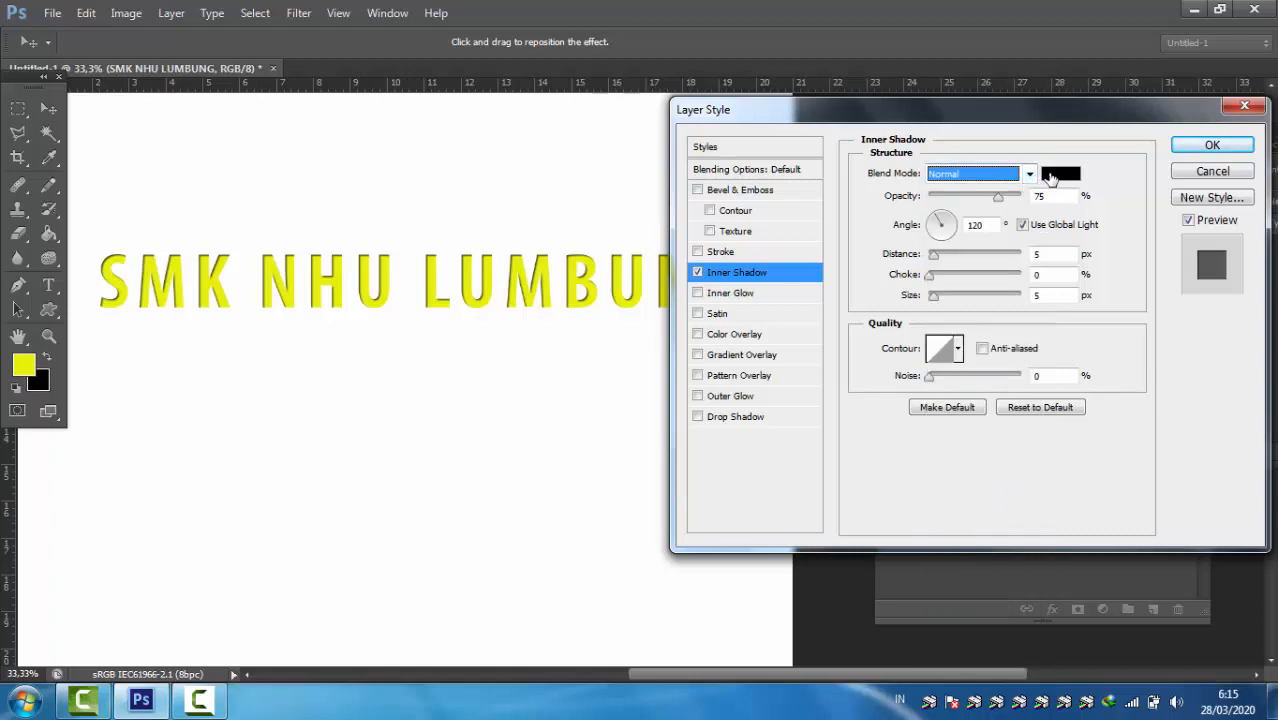
{"action": "left_click", "coordinate": [1050, 176]}
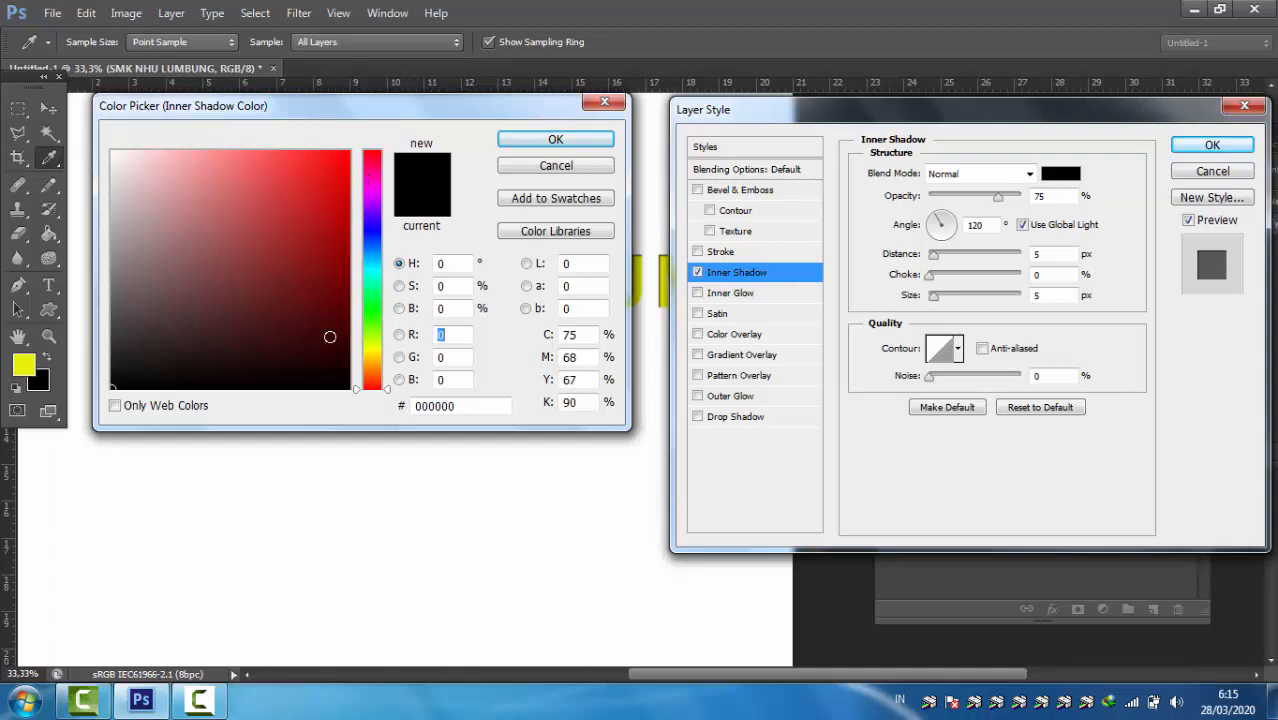
{"action": "left_click", "coordinate": [525, 143]}
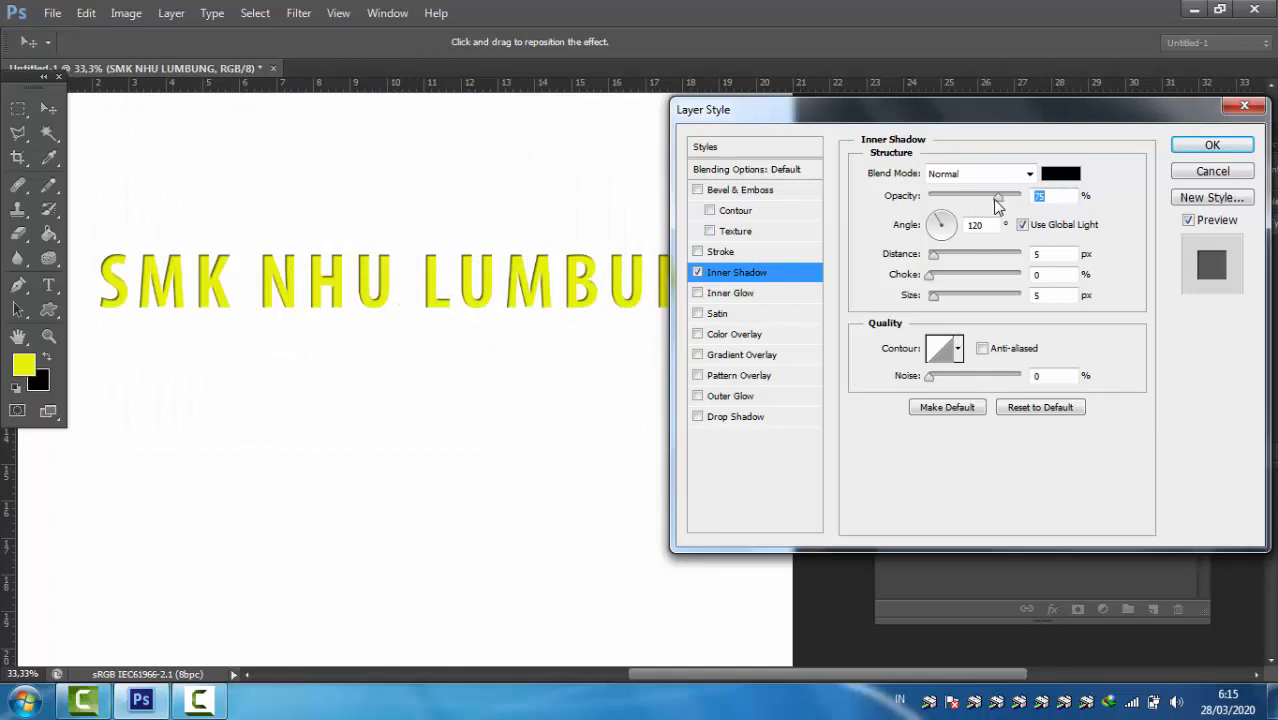
Step: Apply the inner shadow with opacity 85%, angle 121°, distance 11 px, choke 10%, size 13 px and noise 4%
{"action": "mouse_move", "coordinate": [995, 199]}
{"action": "left_mouse_down"}
{"action": "mouse_move", "coordinate": [977, 198]}
{"action": "mouse_move", "coordinate": [994, 201]}
{"action": "left_mouse_up"}
{"action": "mouse_move", "coordinate": [994, 200]}
{"action": "left_mouse_down"}
{"action": "mouse_move", "coordinate": [980, 200]}
{"action": "mouse_move", "coordinate": [997, 201]}
{"action": "left_mouse_up"}
{"action": "mouse_move", "coordinate": [998, 203]}
{"action": "left_mouse_down"}
{"action": "mouse_move", "coordinate": [966, 203]}
{"action": "mouse_move", "coordinate": [1008, 212]}
{"action": "left_mouse_up"}
{"action": "mouse_move", "coordinate": [940, 222]}
{"action": "left_mouse_down"}
{"action": "mouse_move", "coordinate": [952, 226]}
{"action": "mouse_move", "coordinate": [940, 224]}
{"action": "left_mouse_up"}
{"action": "left_click_drag", "start_coordinate": [930, 258], "coordinate": [942, 303]}
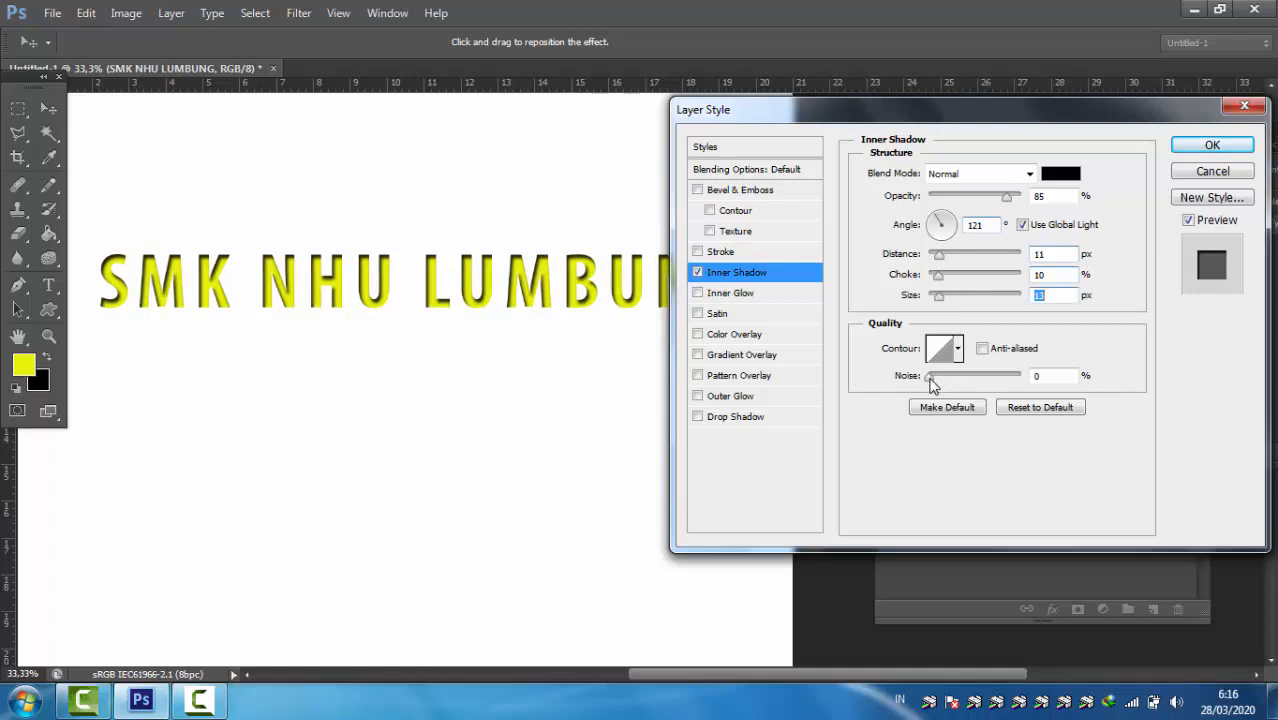
{"action": "left_click_drag", "start_coordinate": [931, 385], "coordinate": [934, 386]}
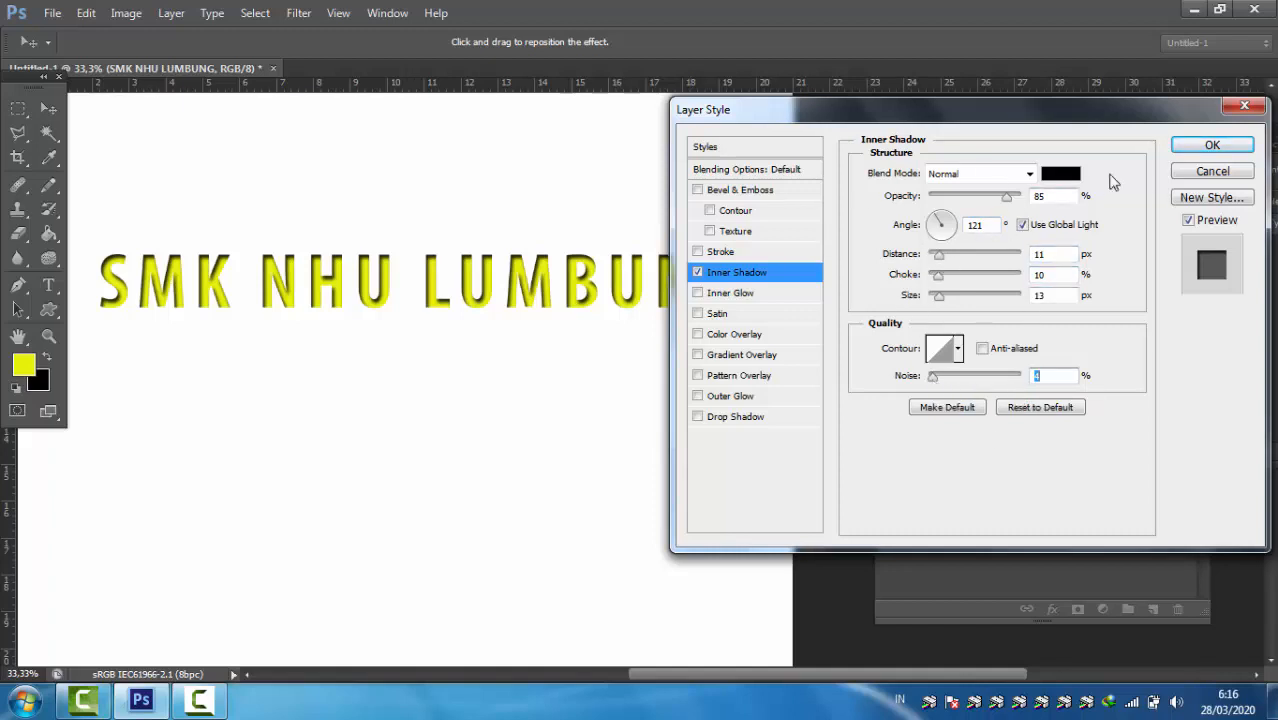
{"action": "left_click", "coordinate": [1190, 146]}
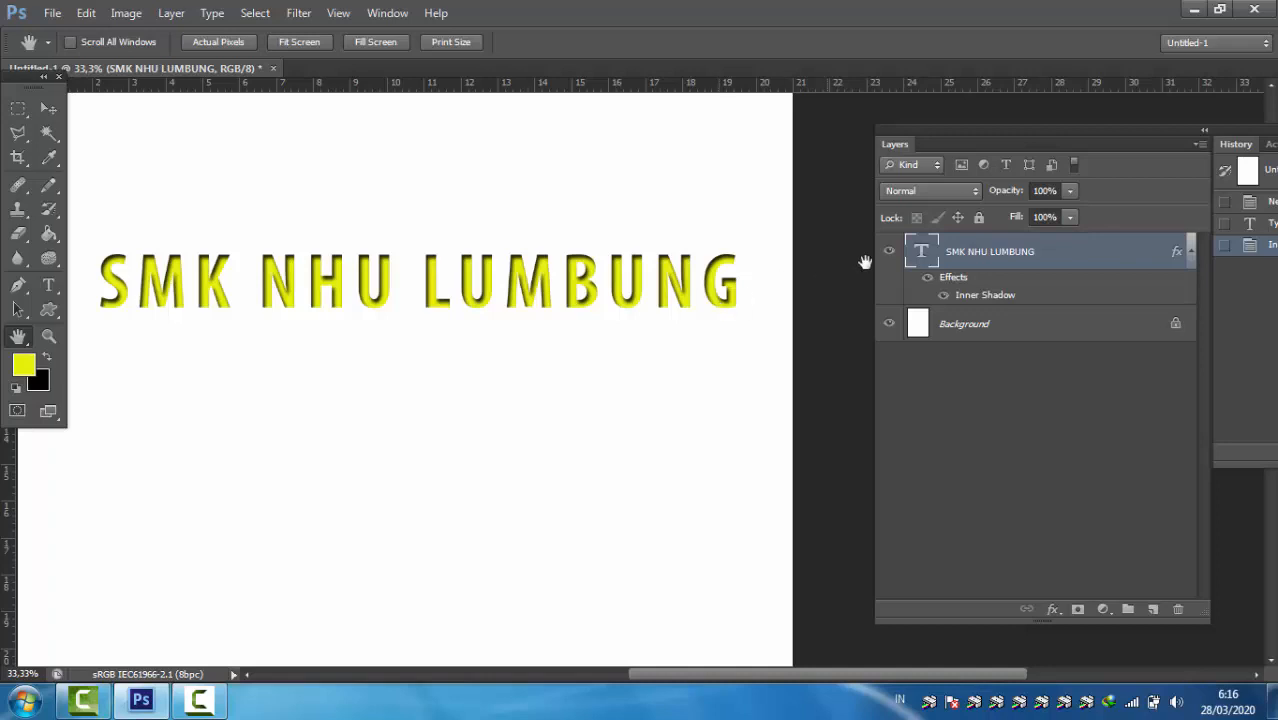
Step: Reopen the Blending Options of the "SMK NHU LUMBUNG" text layer and disable its Inner Shadow effect
{"action": "right_click", "coordinate": [1002, 262]}
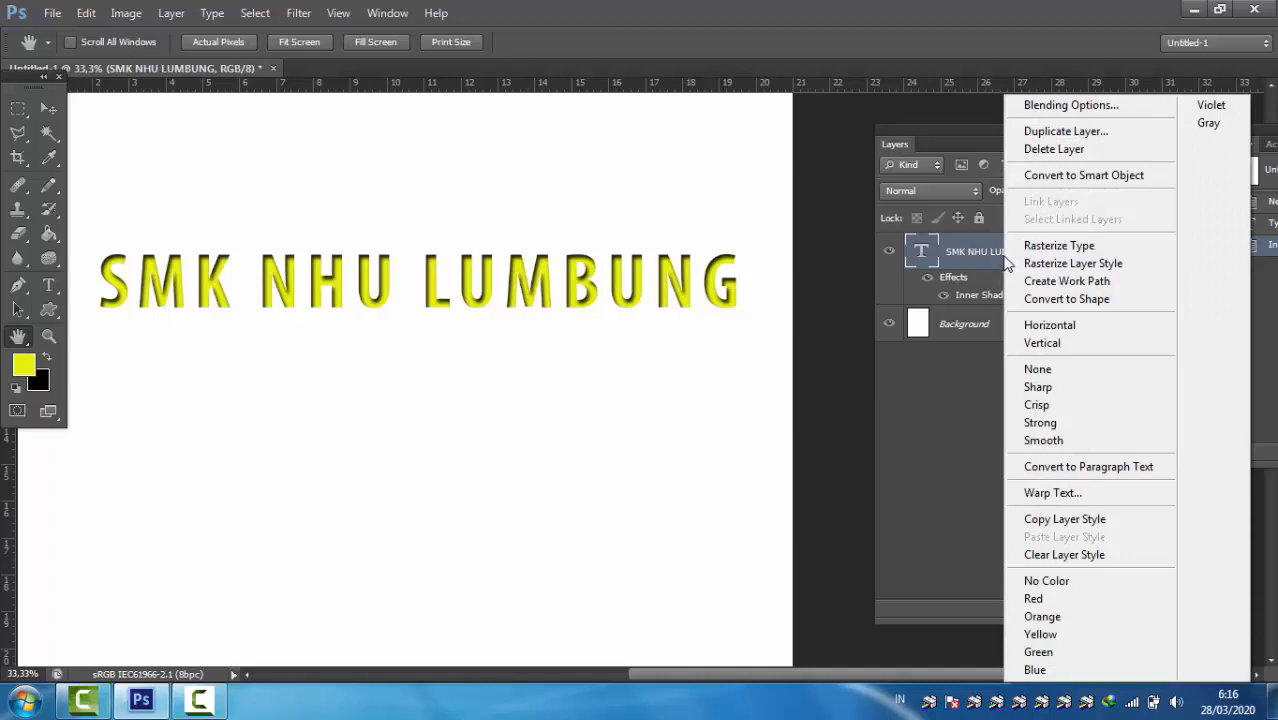
{"action": "left_click", "coordinate": [1092, 110]}
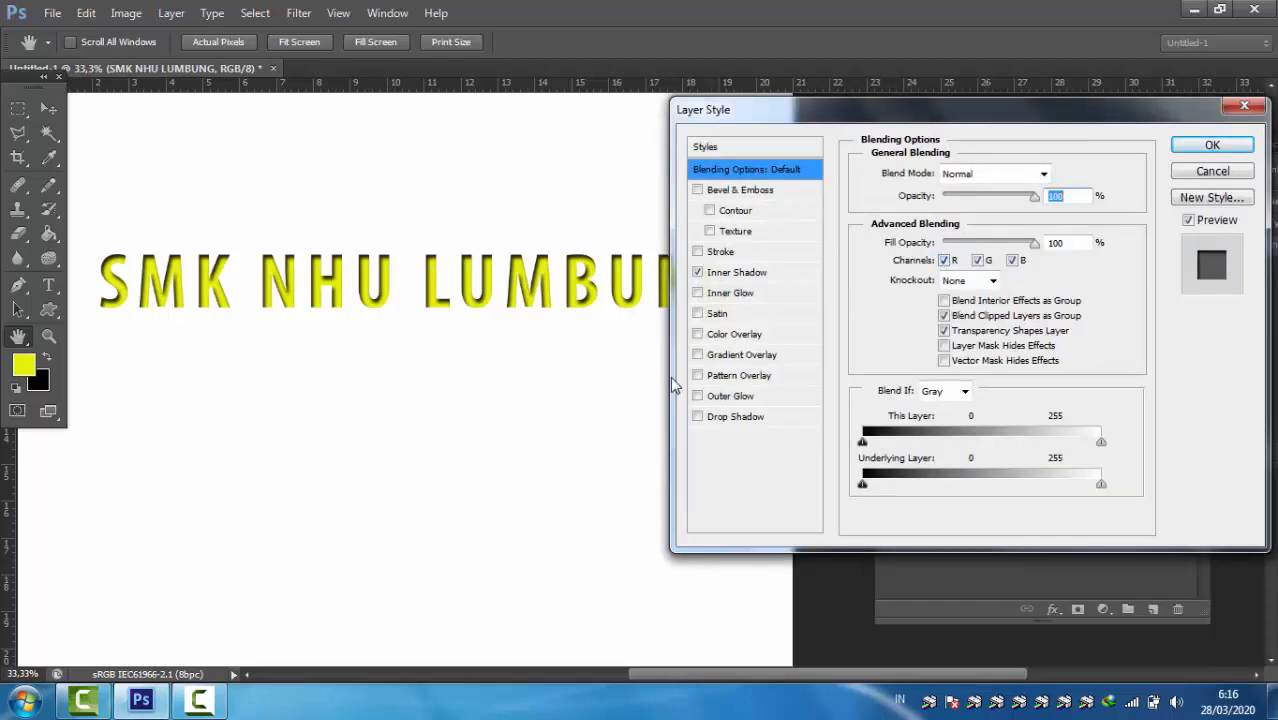
{"action": "left_click", "coordinate": [735, 273]}
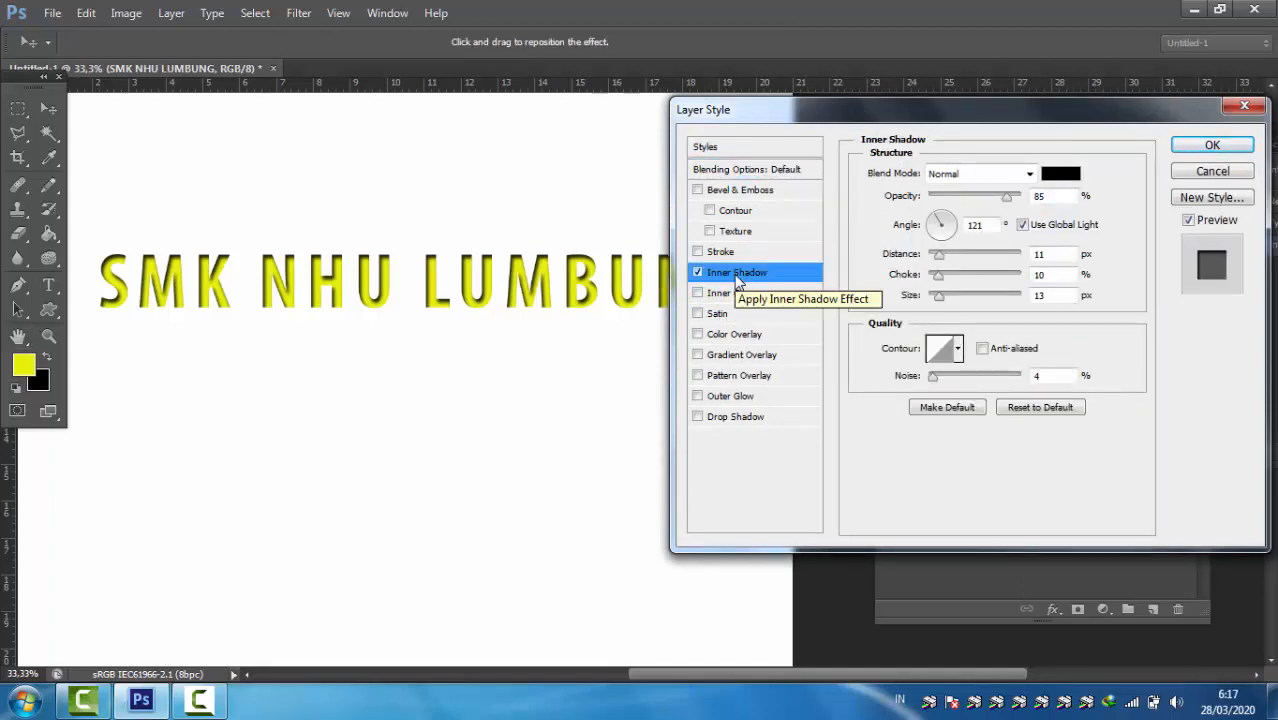
{"action": "left_click", "coordinate": [698, 274]}
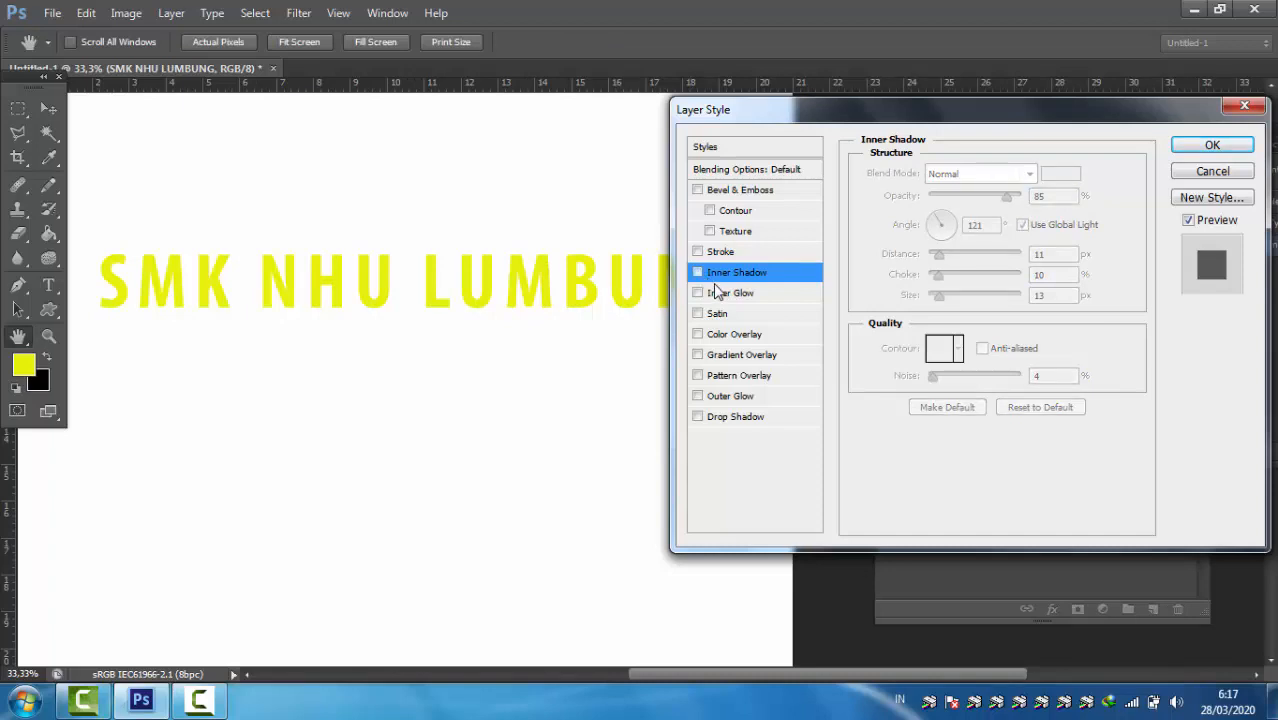
Step: Enable the Outer Glow effect on the text with blend mode Normal, opacity 79% and noise 1%
{"action": "left_click", "coordinate": [736, 400]}
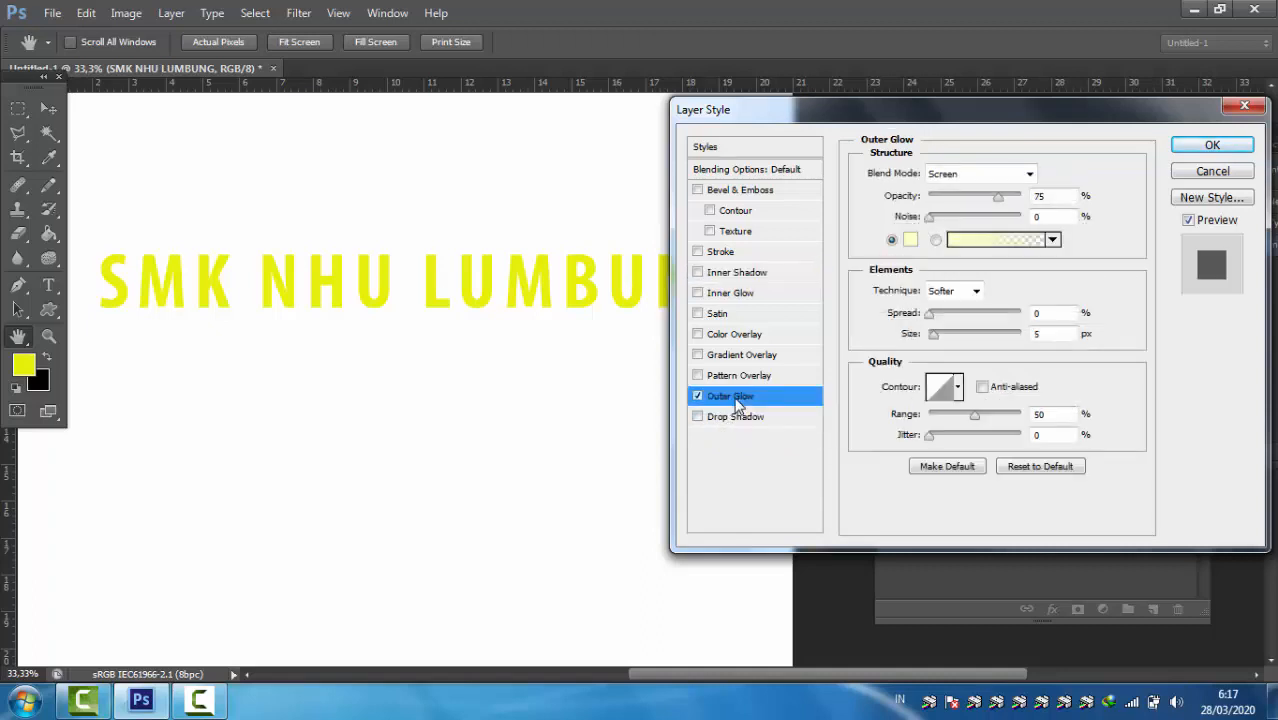
{"action": "left_click", "coordinate": [969, 174]}
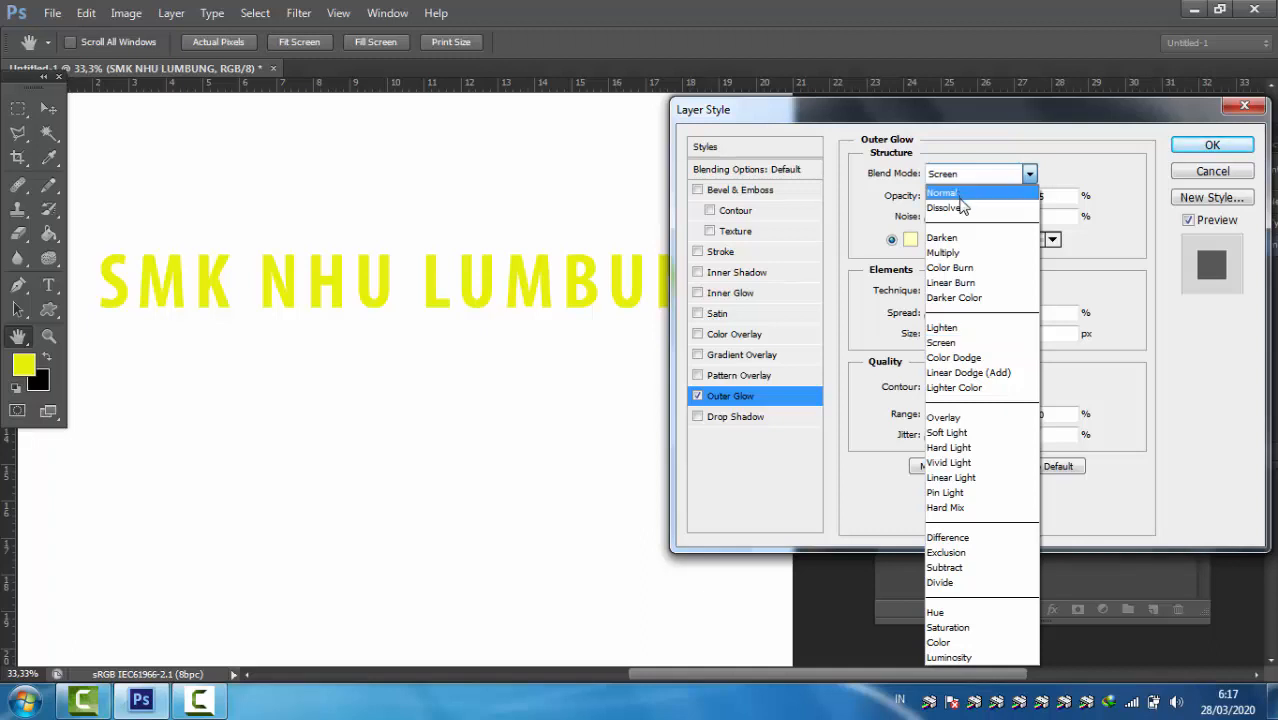
{"action": "left_click", "coordinate": [958, 196]}
{"action": "key", "text": "Tab"}
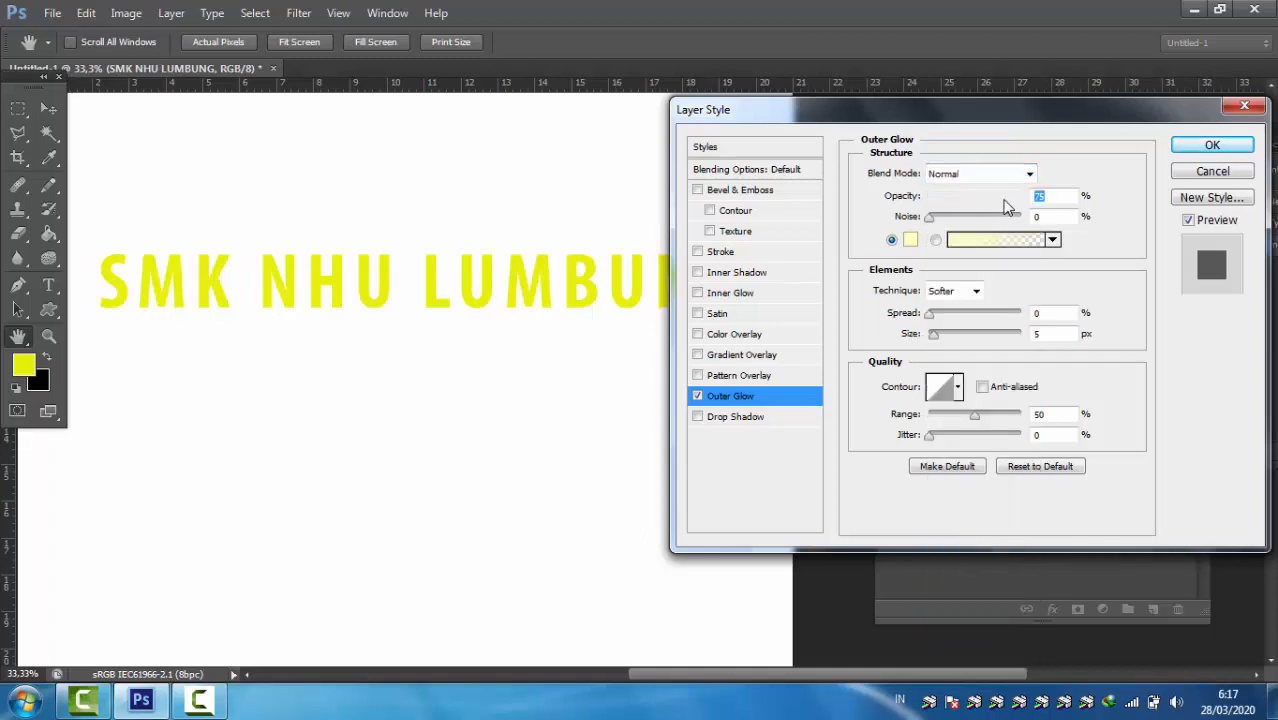
{"action": "left_click_drag", "start_coordinate": [1005, 199], "coordinate": [1000, 203]}
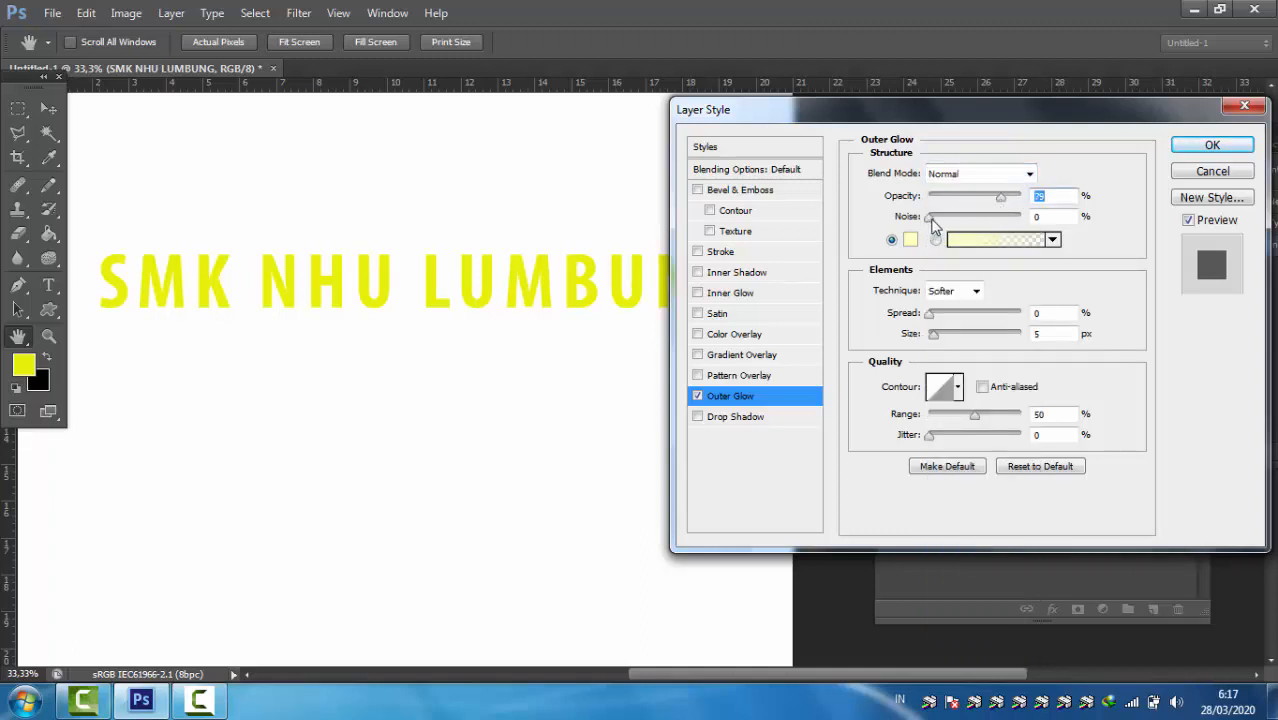
{"action": "left_click", "coordinate": [931, 219]}
Step: Set the outer glow's color to red (f10308) and apply the effect with spread 26% and size 40 px
{"action": "left_click", "coordinate": [910, 240]}
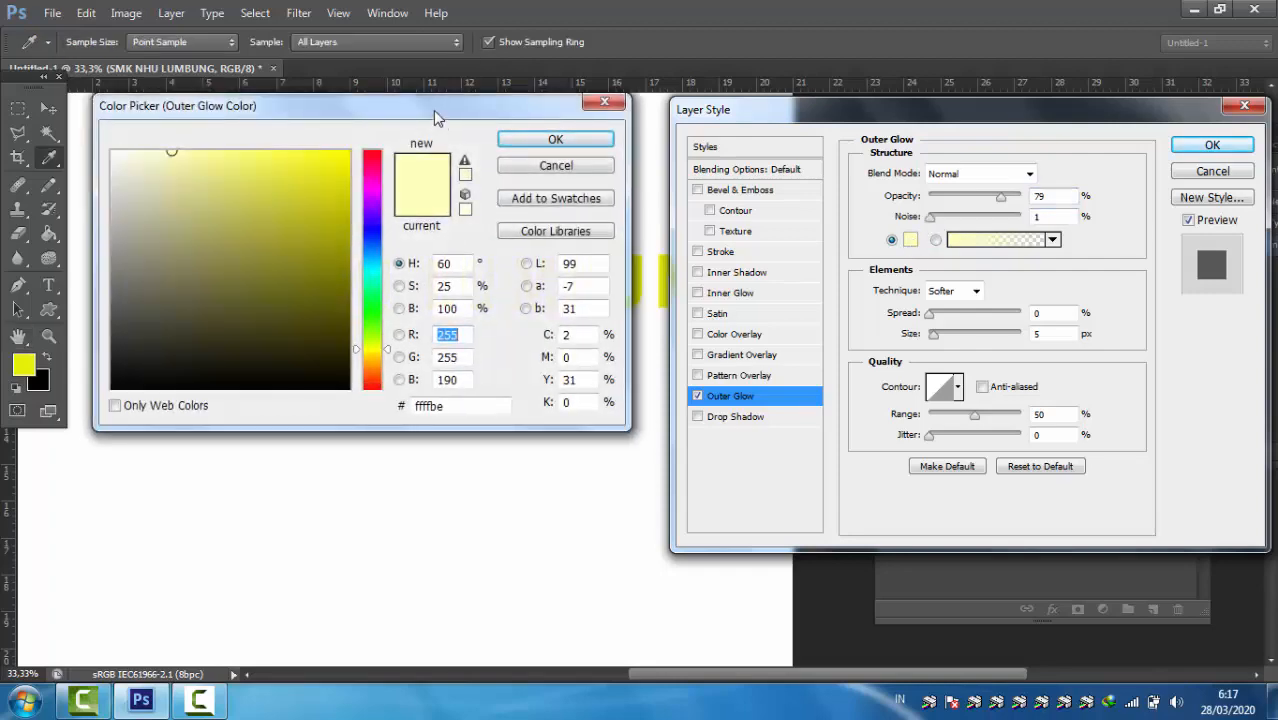
{"action": "left_click_drag", "start_coordinate": [441, 119], "coordinate": [1025, 155]}
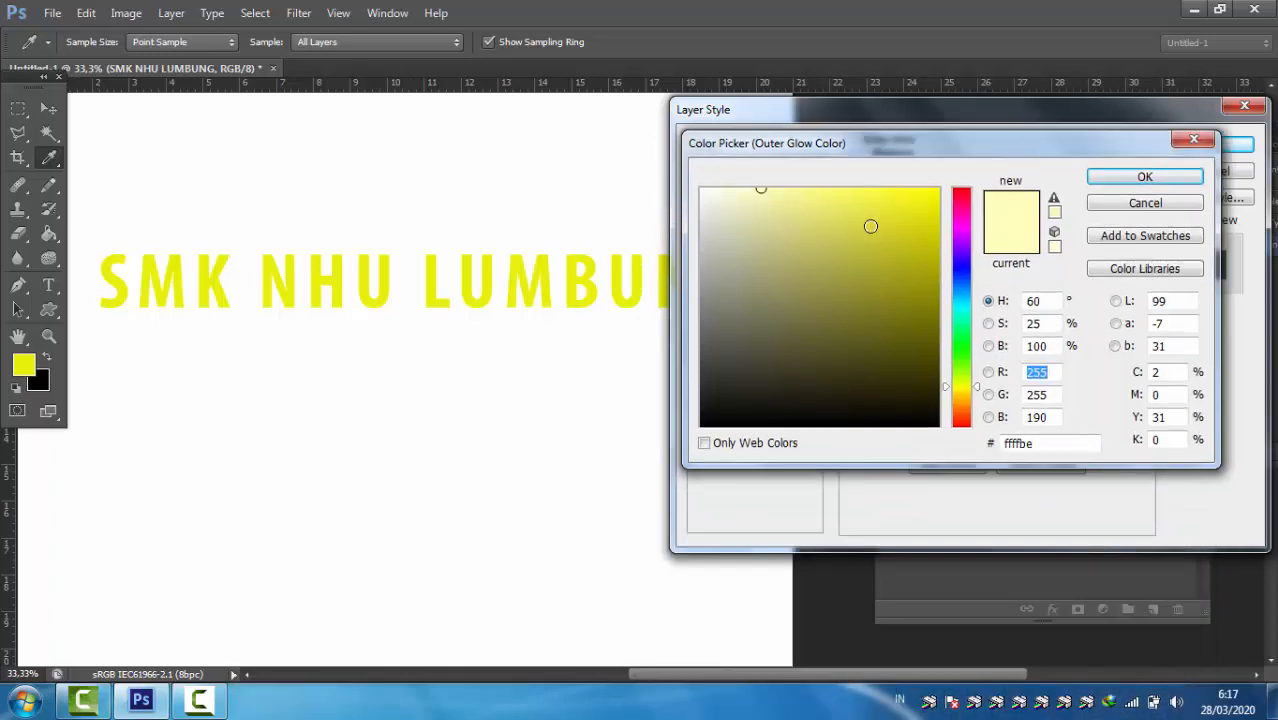
{"action": "left_click", "coordinate": [966, 195]}
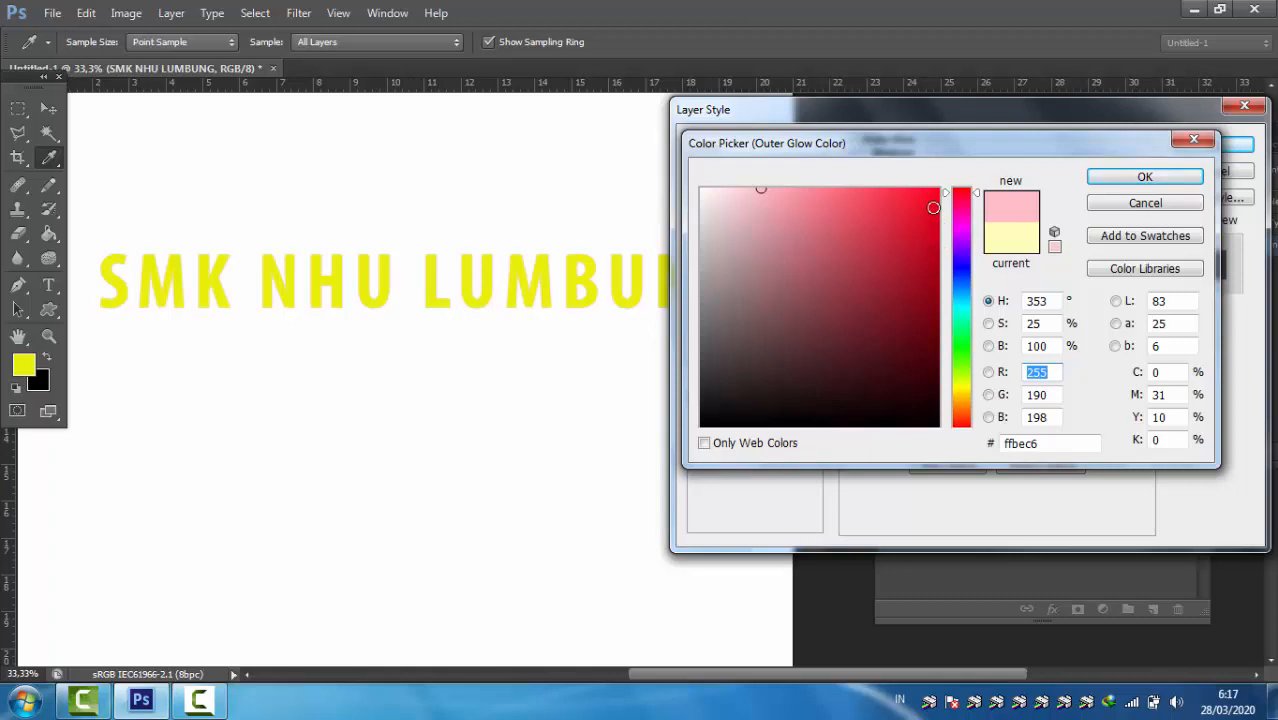
{"action": "left_click", "coordinate": [960, 189]}
{"action": "left_click", "coordinate": [937, 199]}
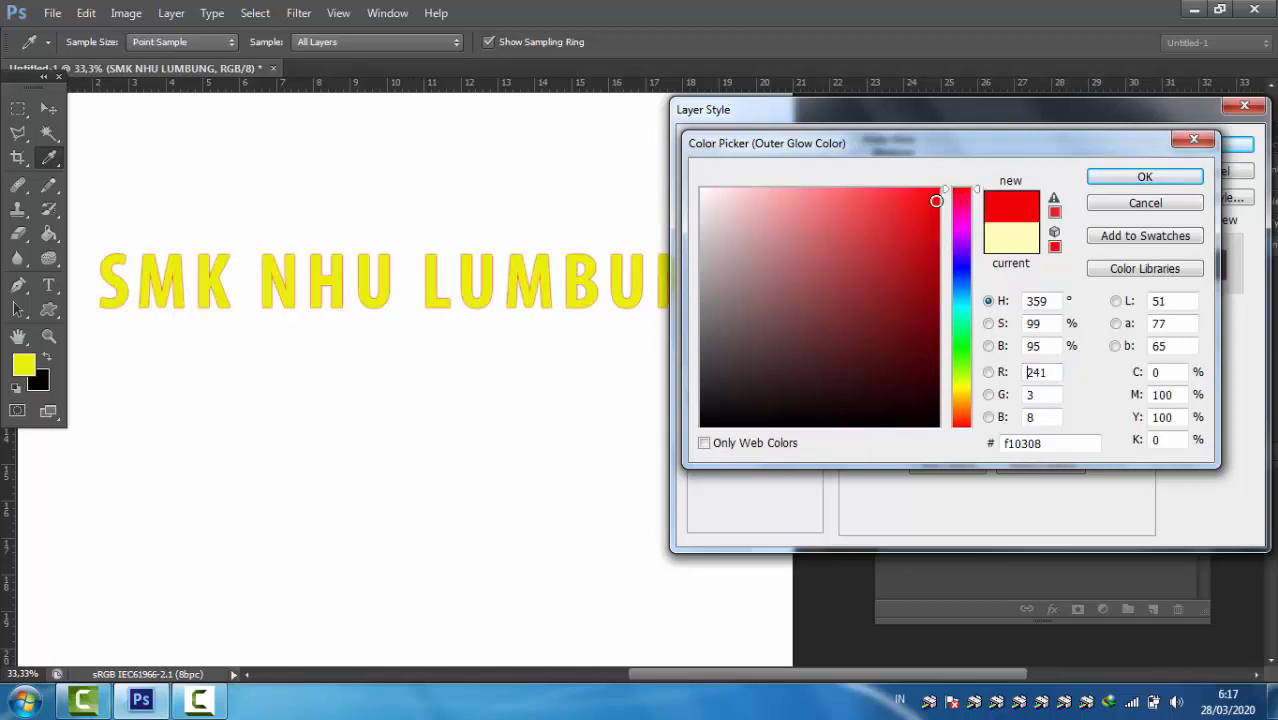
{"action": "left_click", "coordinate": [1112, 177]}
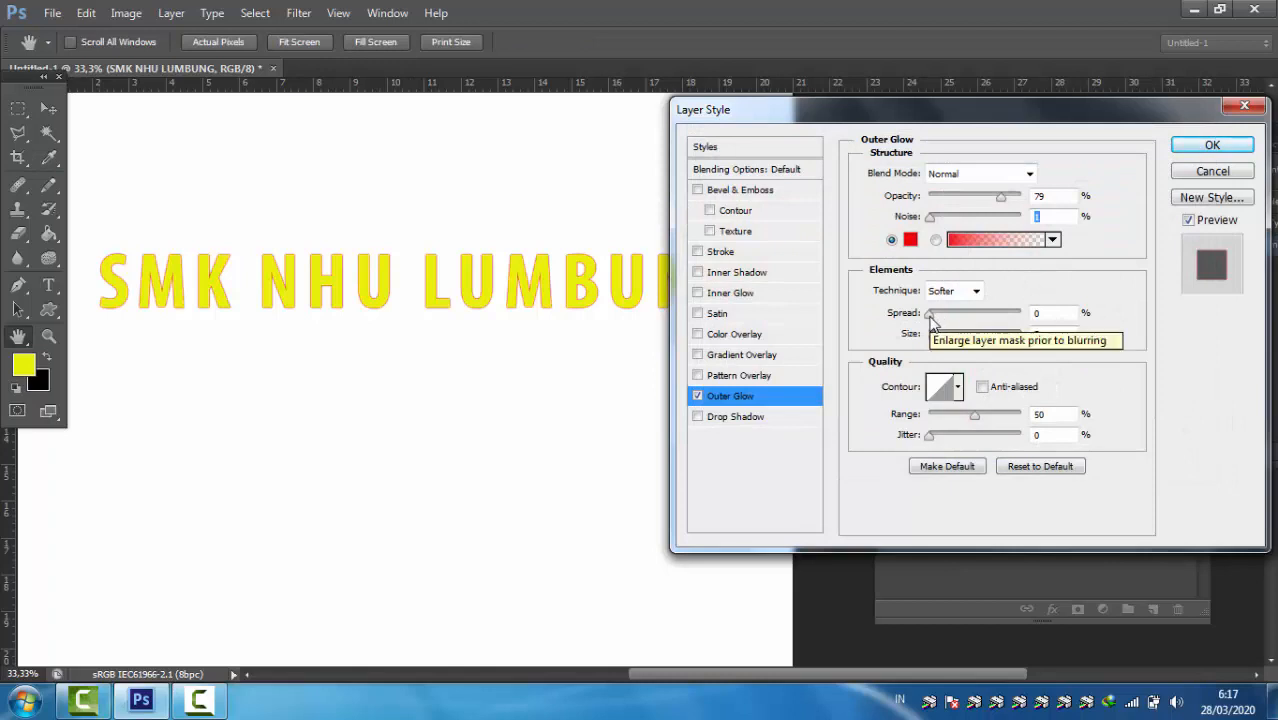
{"action": "left_click_drag", "start_coordinate": [930, 316], "coordinate": [948, 341]}
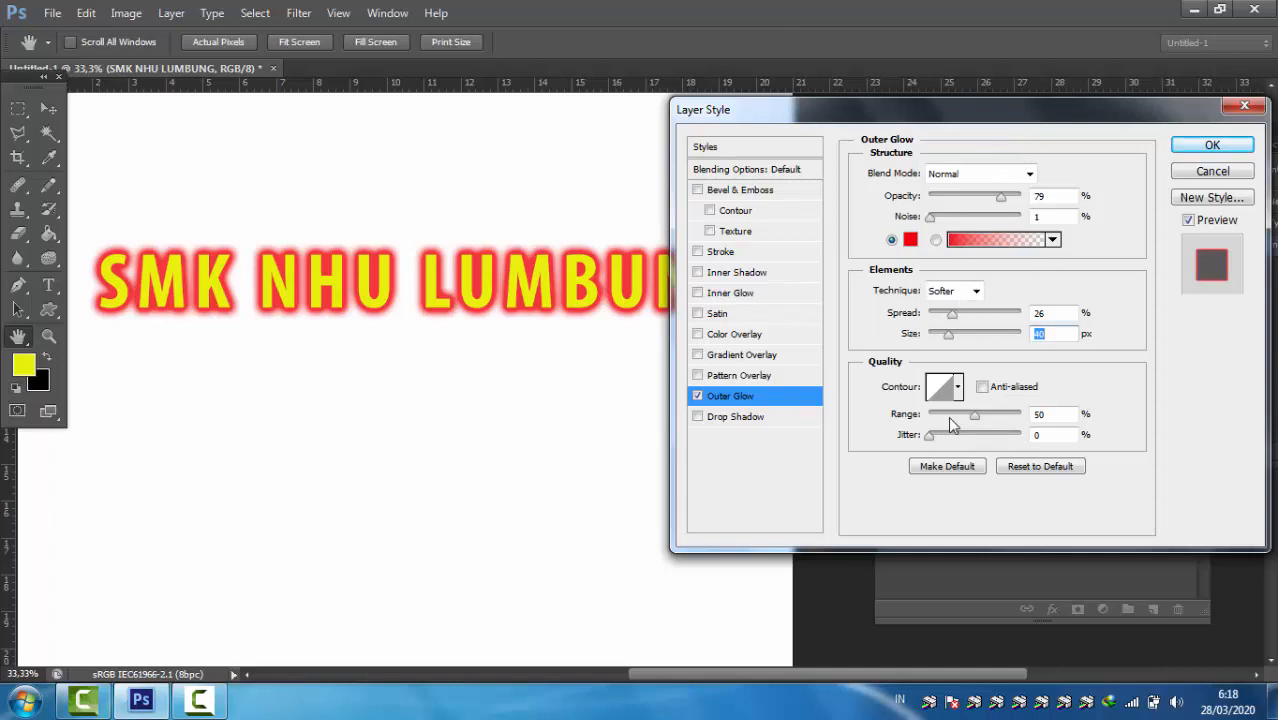
{"action": "left_click", "coordinate": [1207, 147]}
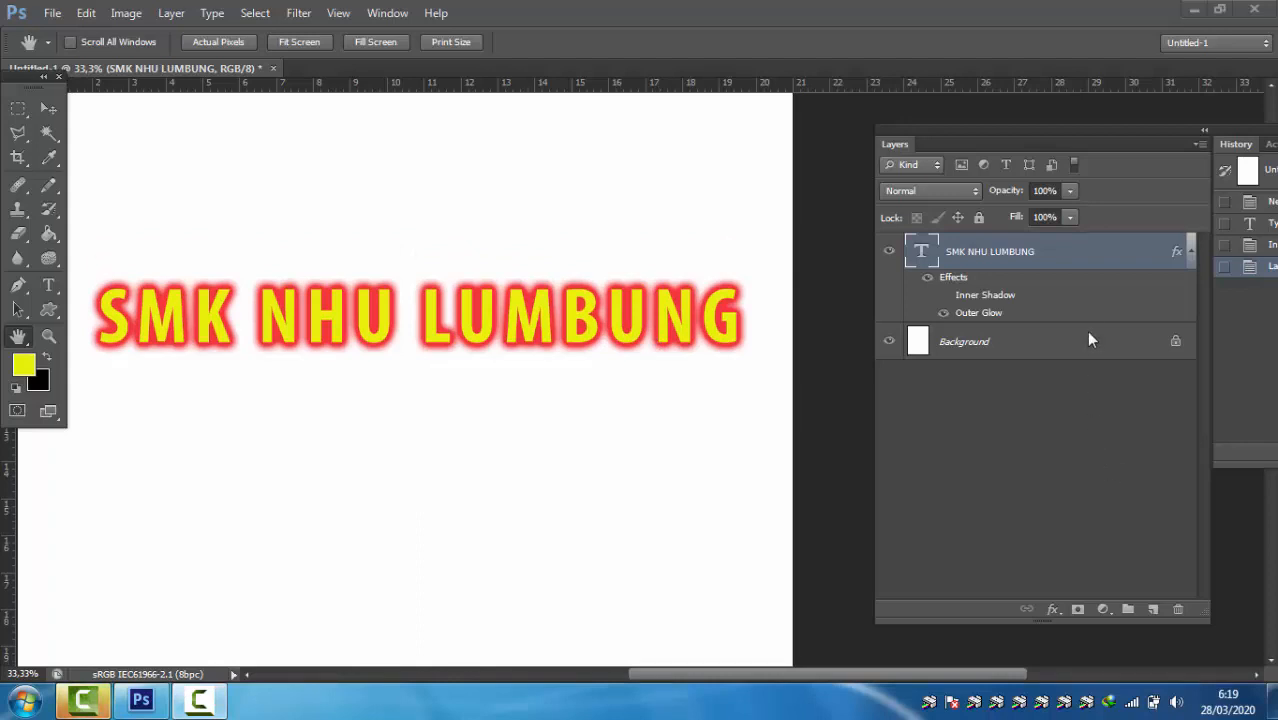
Step: Enable the Stroke effect in the Blending Options of the "SMK NHU LUMBUNG" layer and increase the stroke size slightly
{"action": "right_click", "coordinate": [1072, 248]}
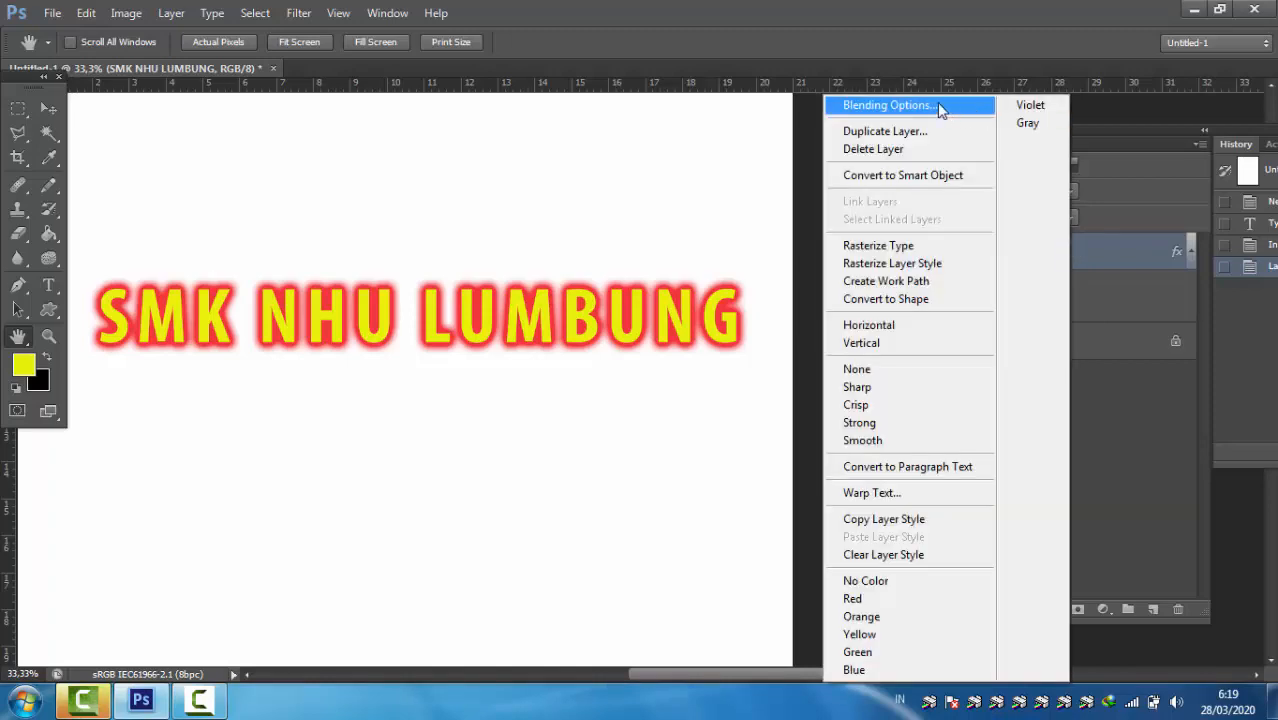
{"action": "left_click", "coordinate": [937, 104]}
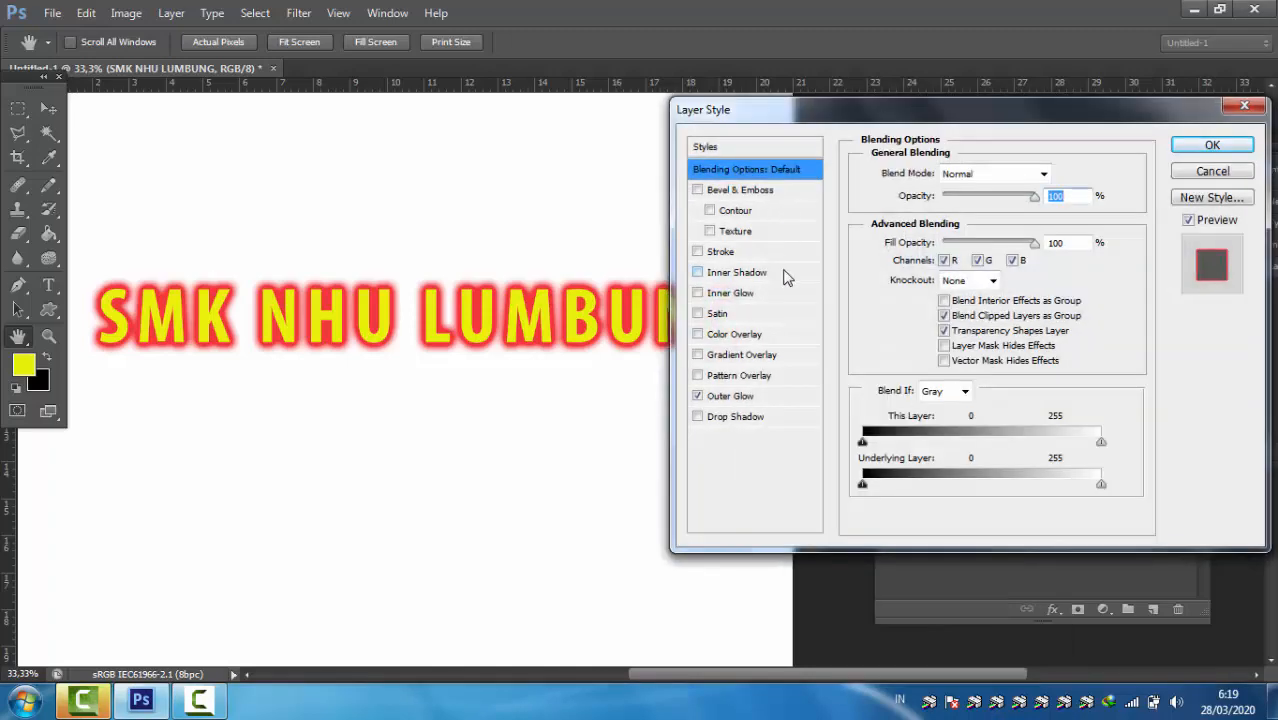
{"action": "left_click", "coordinate": [735, 400]}
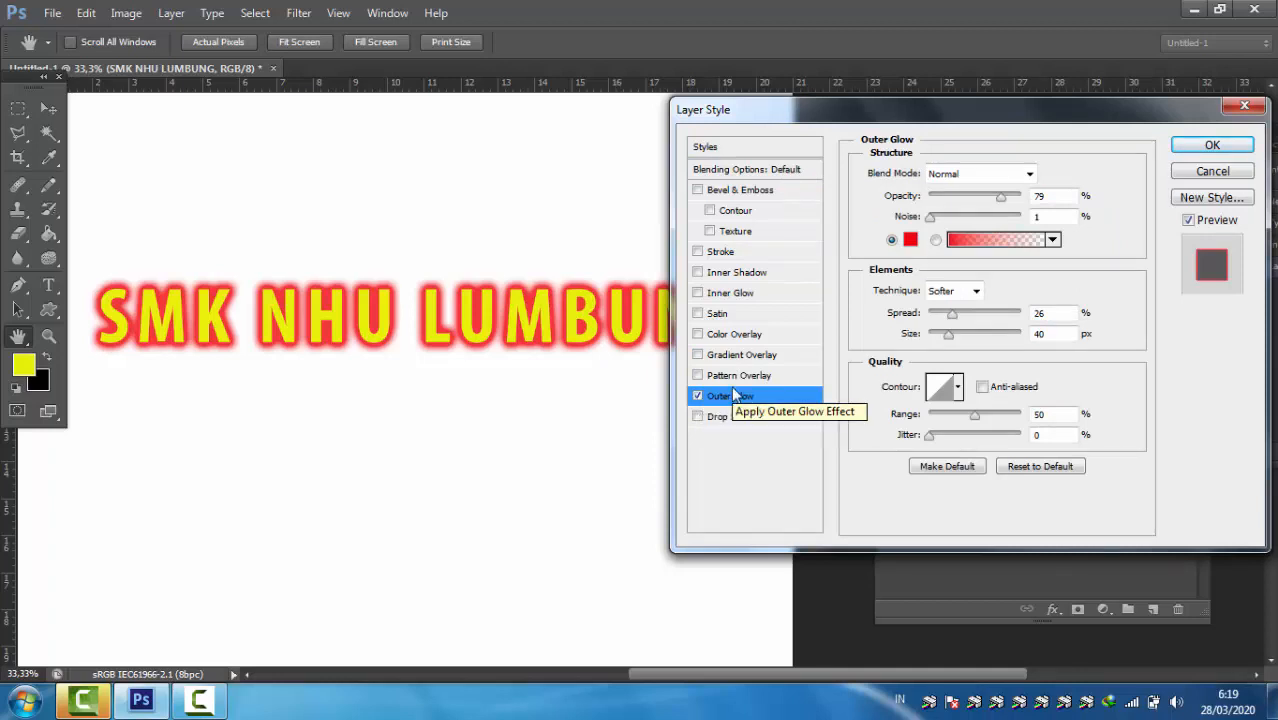
{"action": "left_click", "coordinate": [720, 252]}
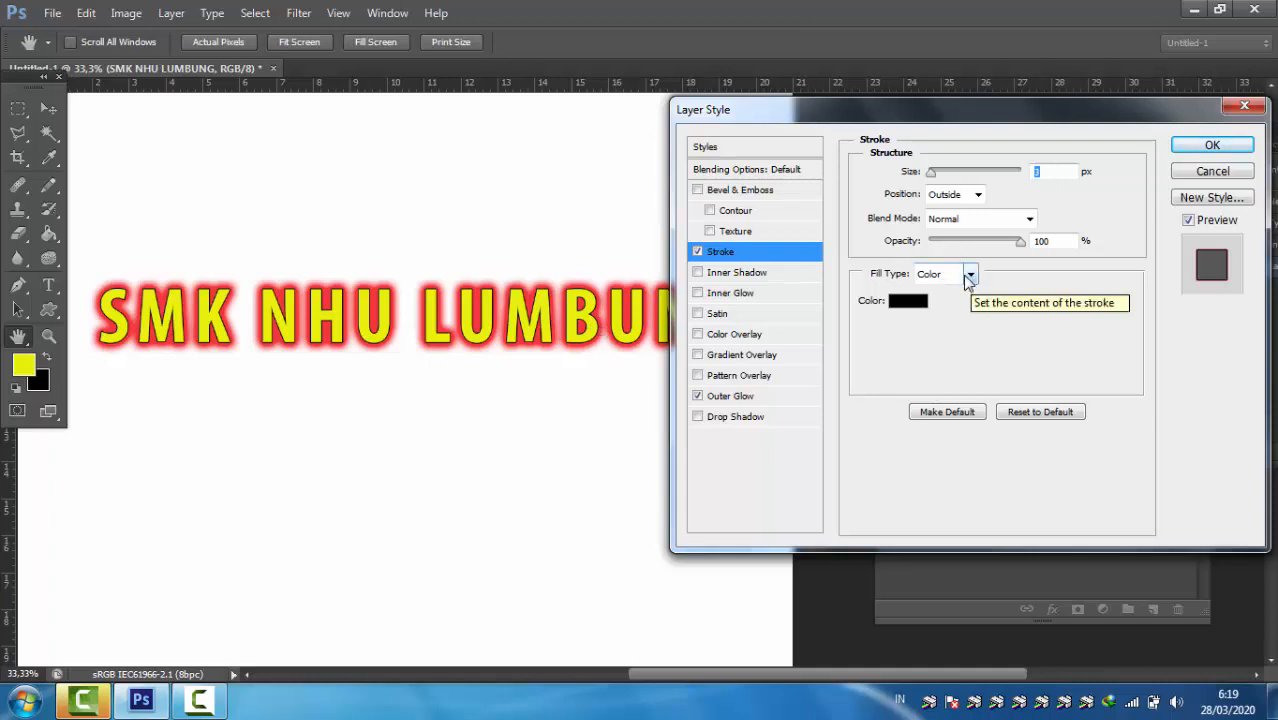
{"action": "left_click_drag", "start_coordinate": [933, 177], "coordinate": [932, 176]}
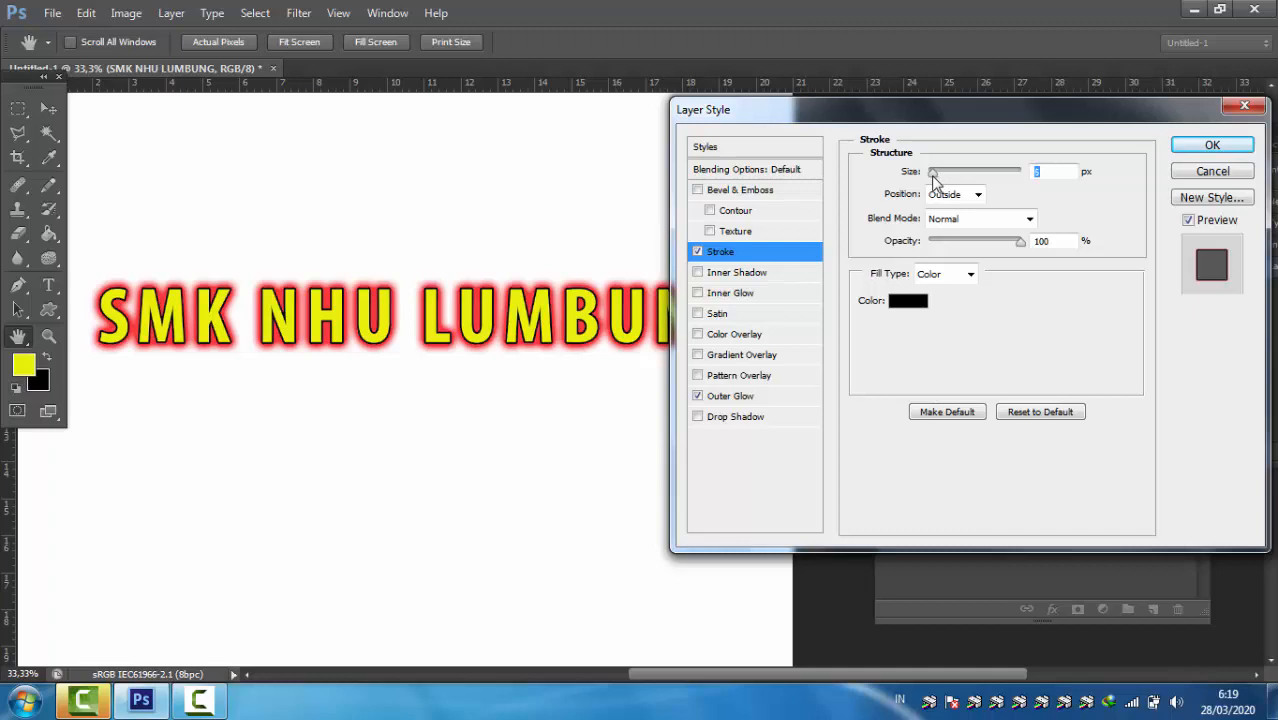
Step: Set the stroke's color to near-black (050404) and apply the layer style to the text
{"action": "left_click", "coordinate": [908, 300]}
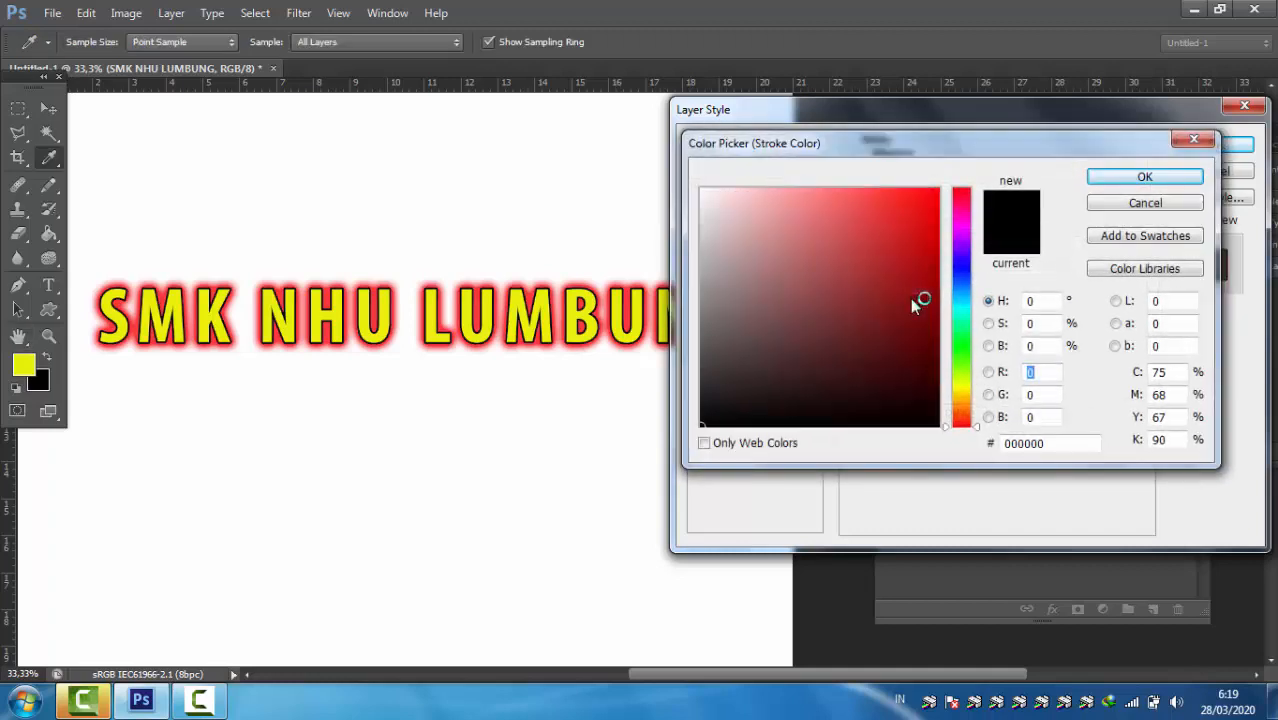
{"action": "left_click", "coordinate": [737, 422]}
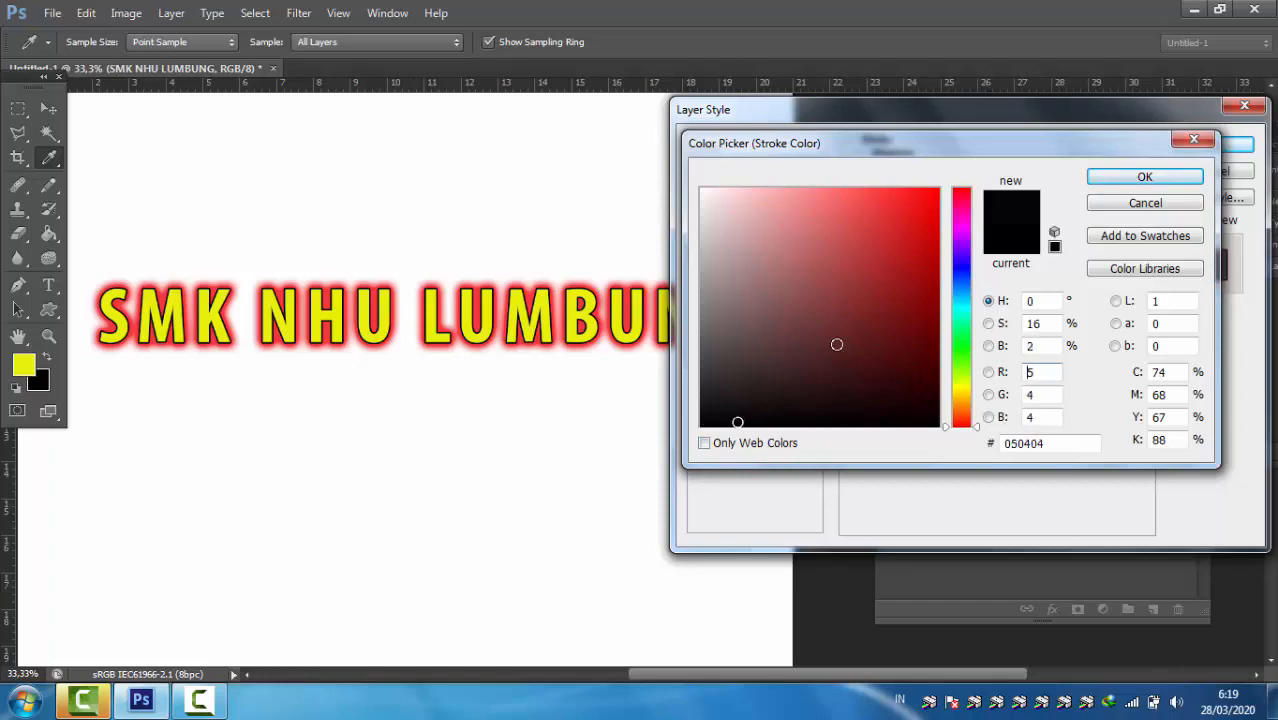
{"action": "left_click", "coordinate": [1165, 180]}
{"action": "left_click", "coordinate": [1210, 146]}
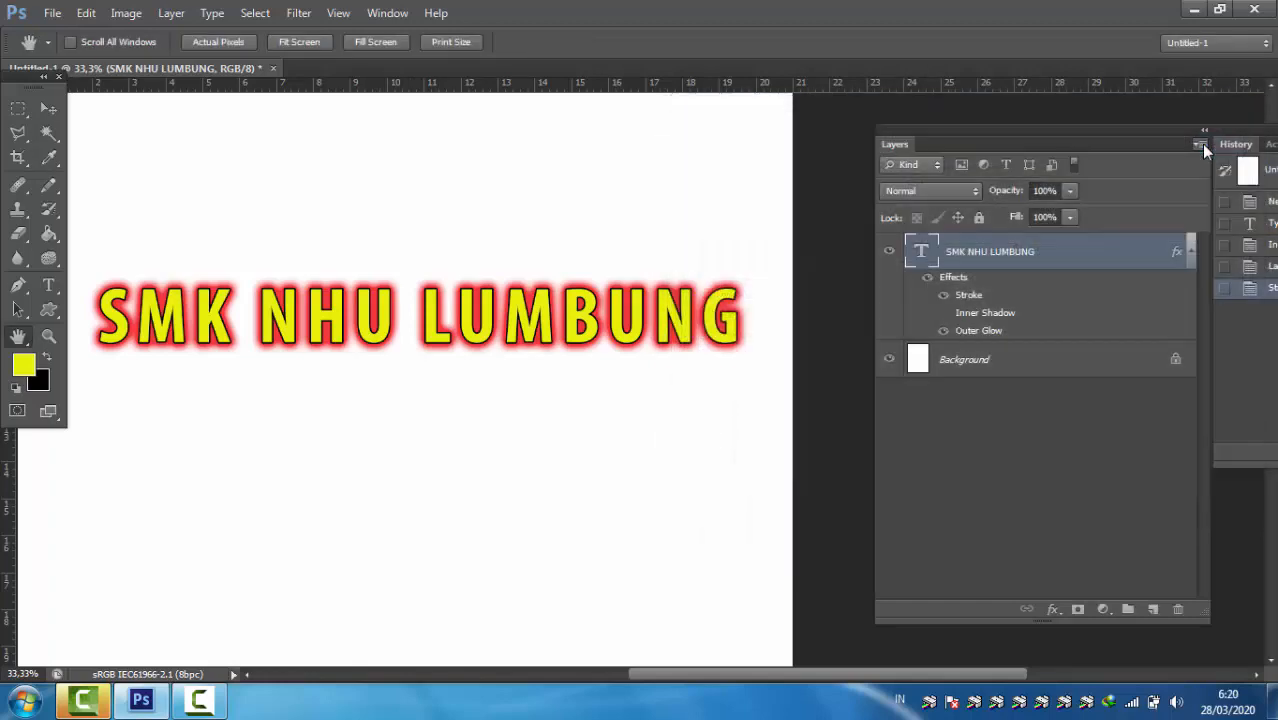